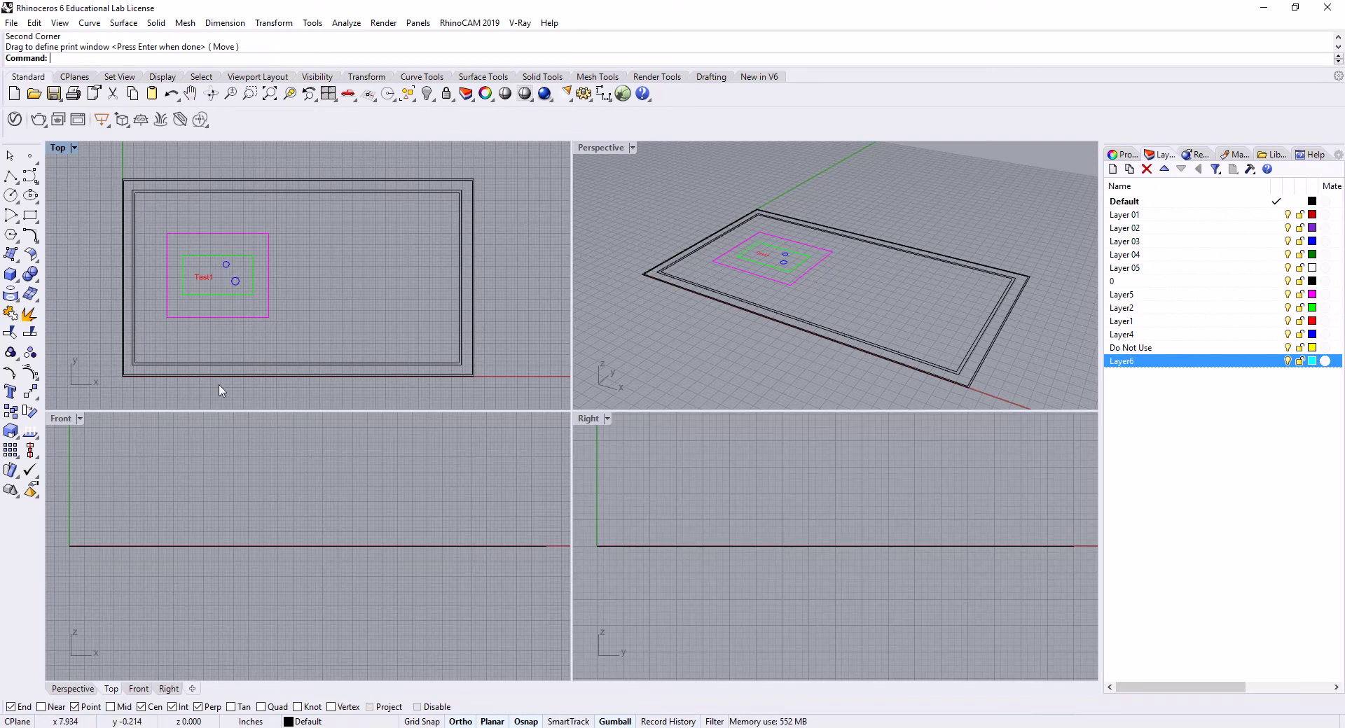
# - Flatten all curves and the Test1 text onto the construction plane with ProjectToCPlane, deleting the originals
pyautogui.doubleClick(63, 153)
pyautogui.scroll(-2, 388, 399)
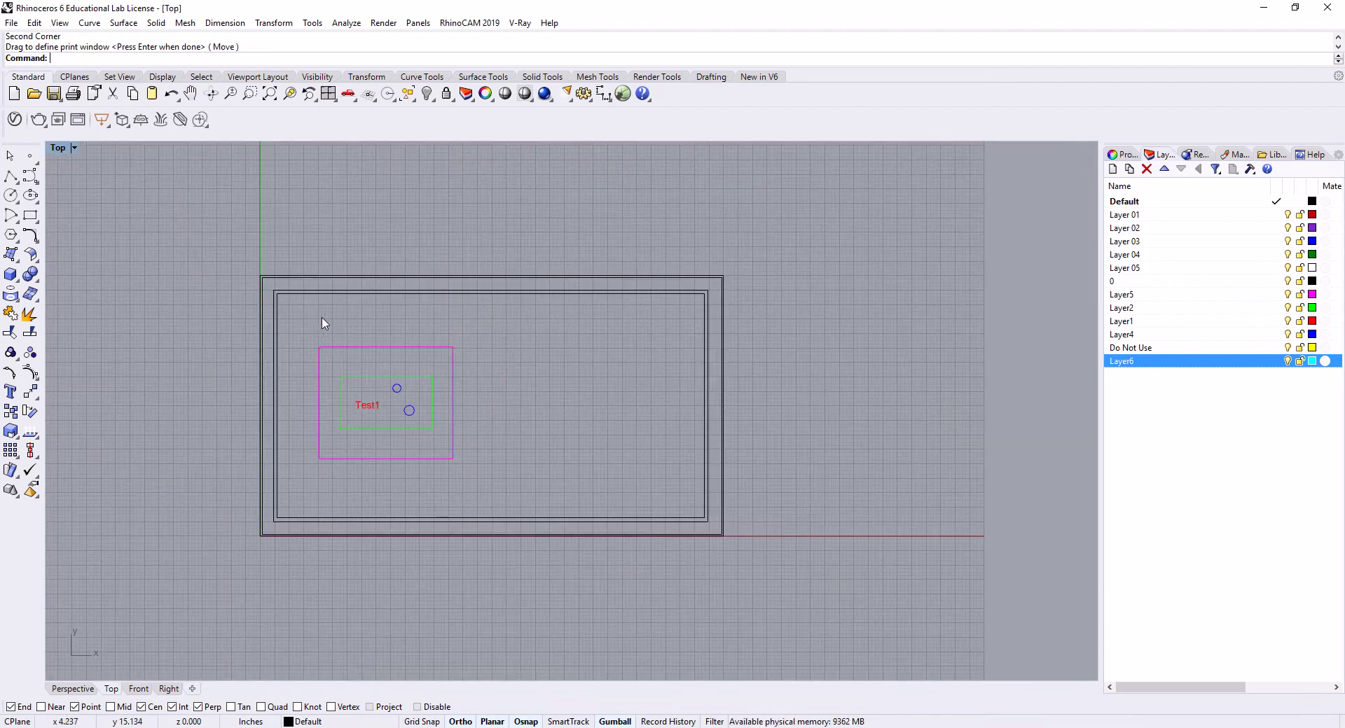
pyautogui.moveTo(228, 266); pyautogui.dragTo(752, 588)
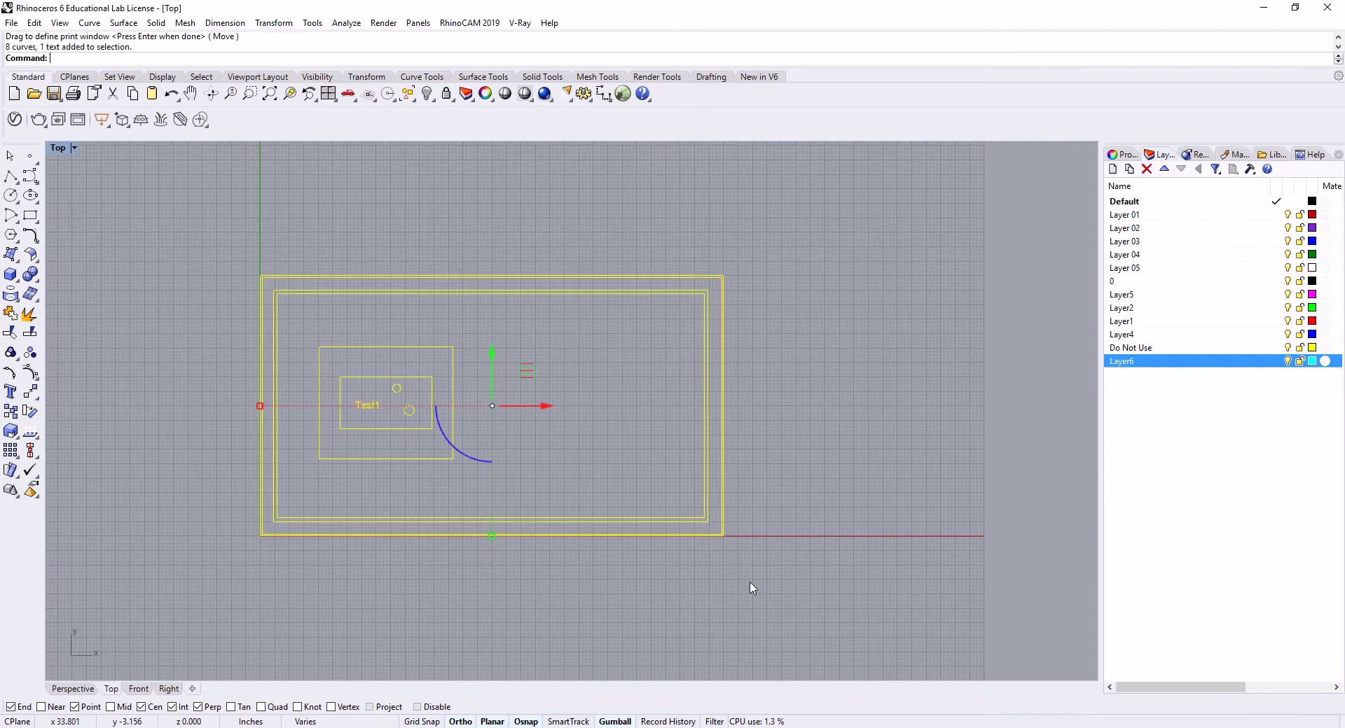
pyautogui.write('ProjectToCPlane')
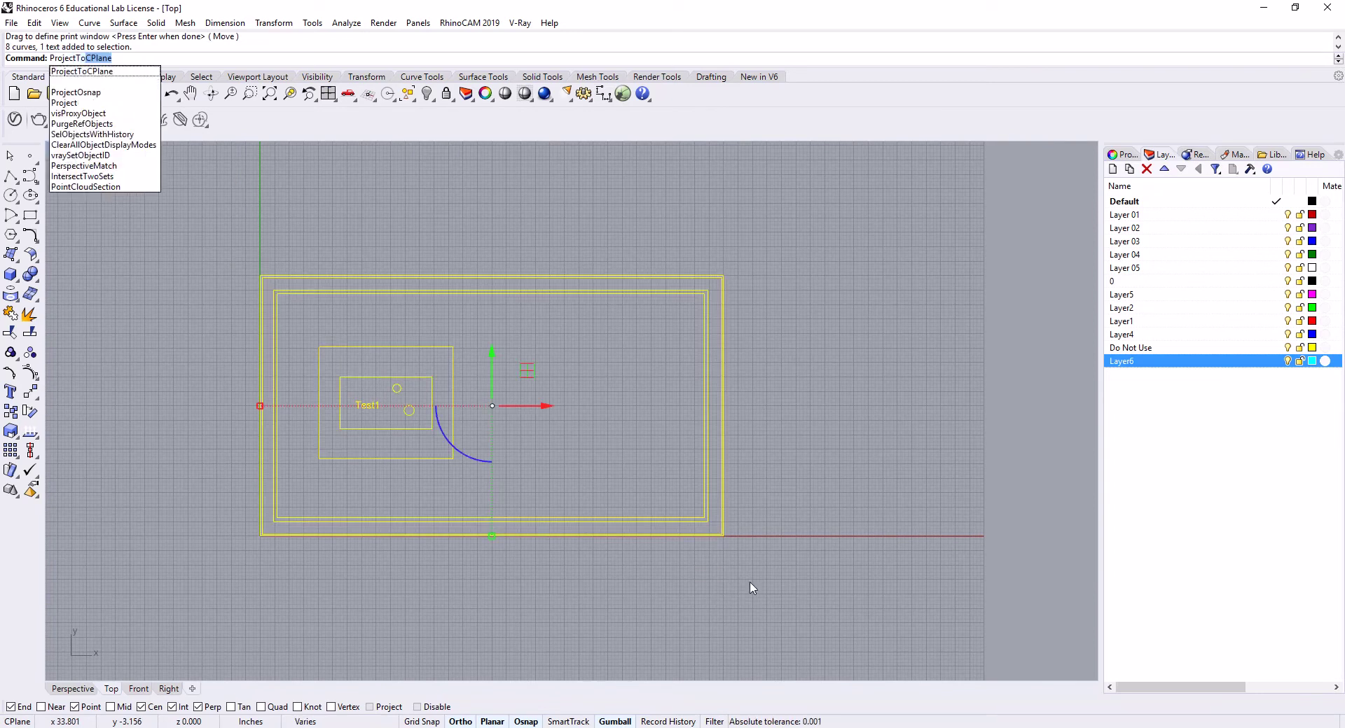
pyautogui.press('Return')
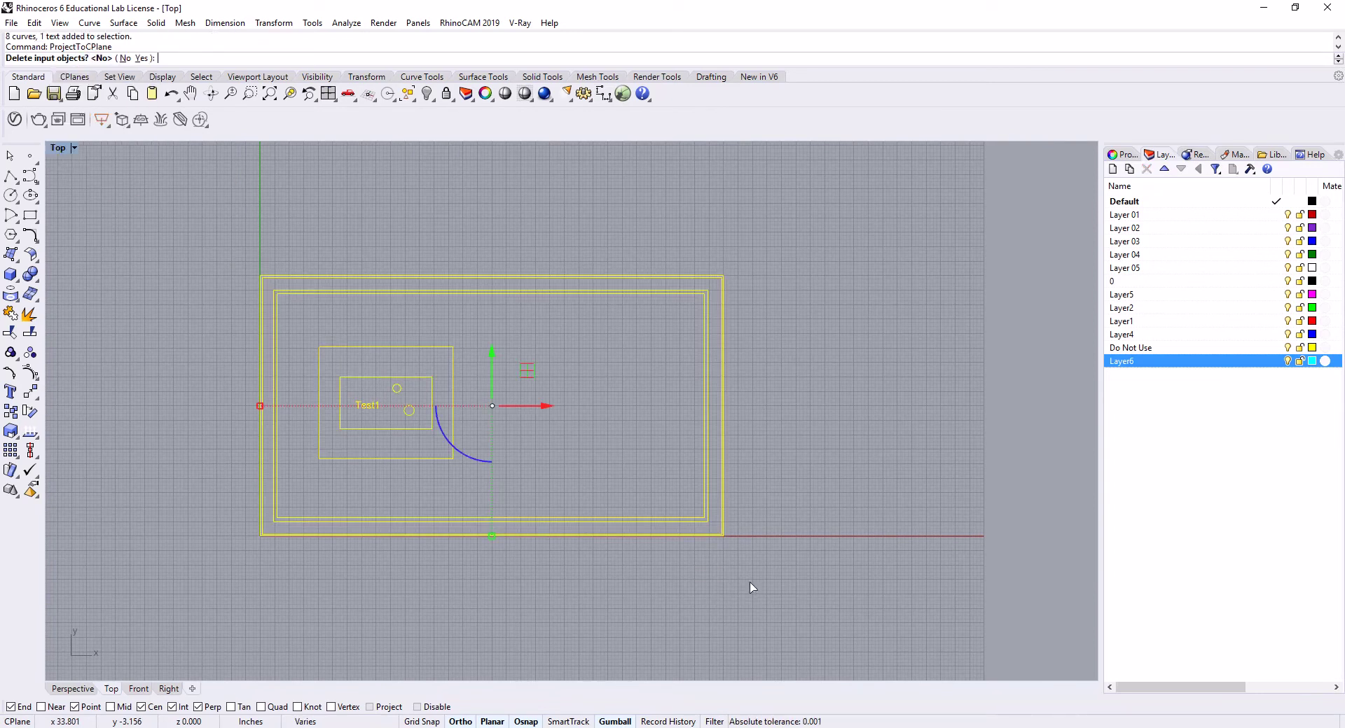
pyautogui.write('y')
pyautogui.press('Return')
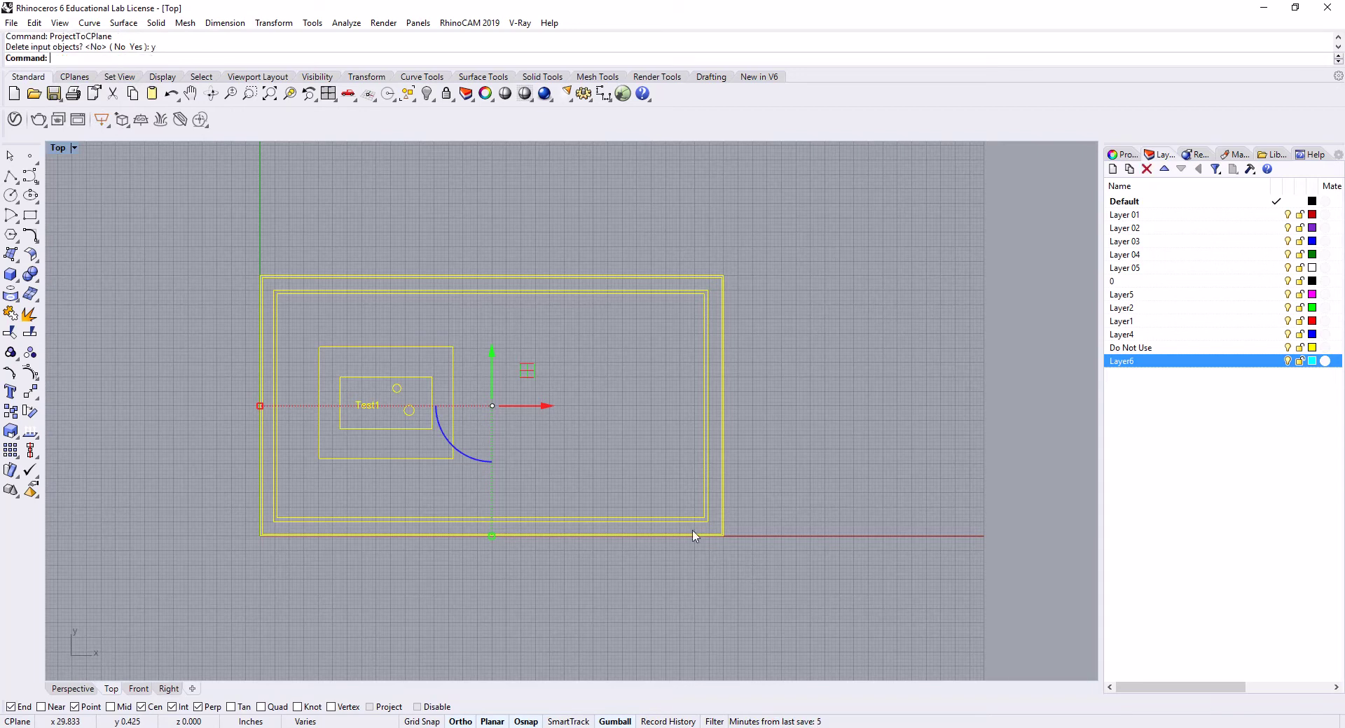
pyautogui.doubleClick(62, 154)
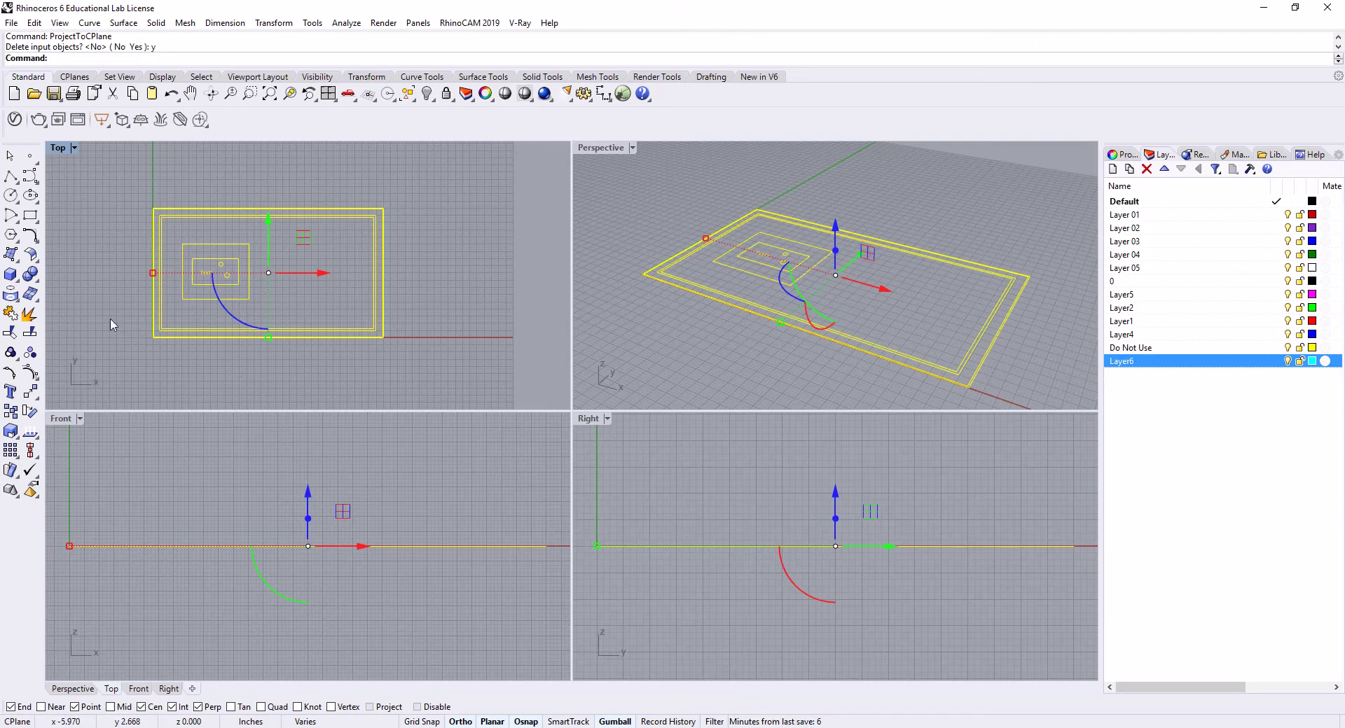
# - Maximize the Top view, then set Layer2's colour to Green and Layer1's to Red
pyautogui.click(60, 150)
pyautogui.doubleClick(59, 149)
pyautogui.press('Escape')
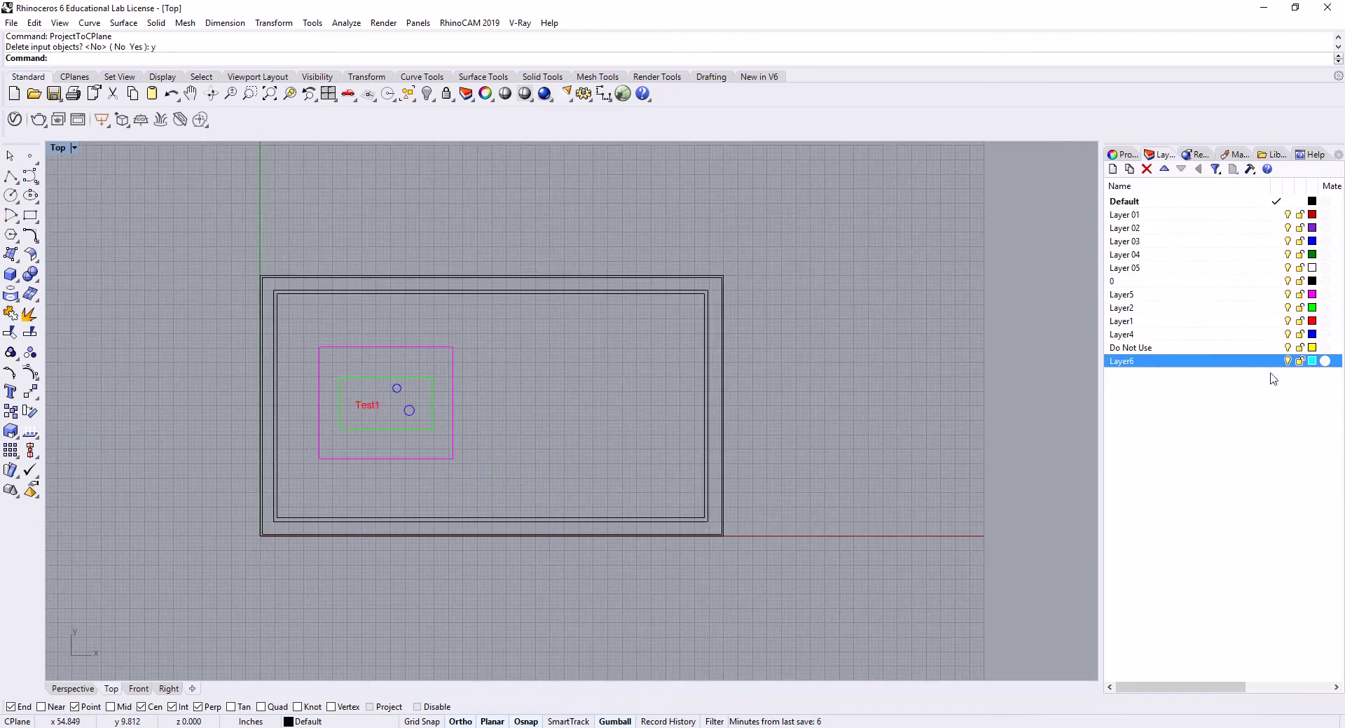
pyautogui.click(1317, 312)
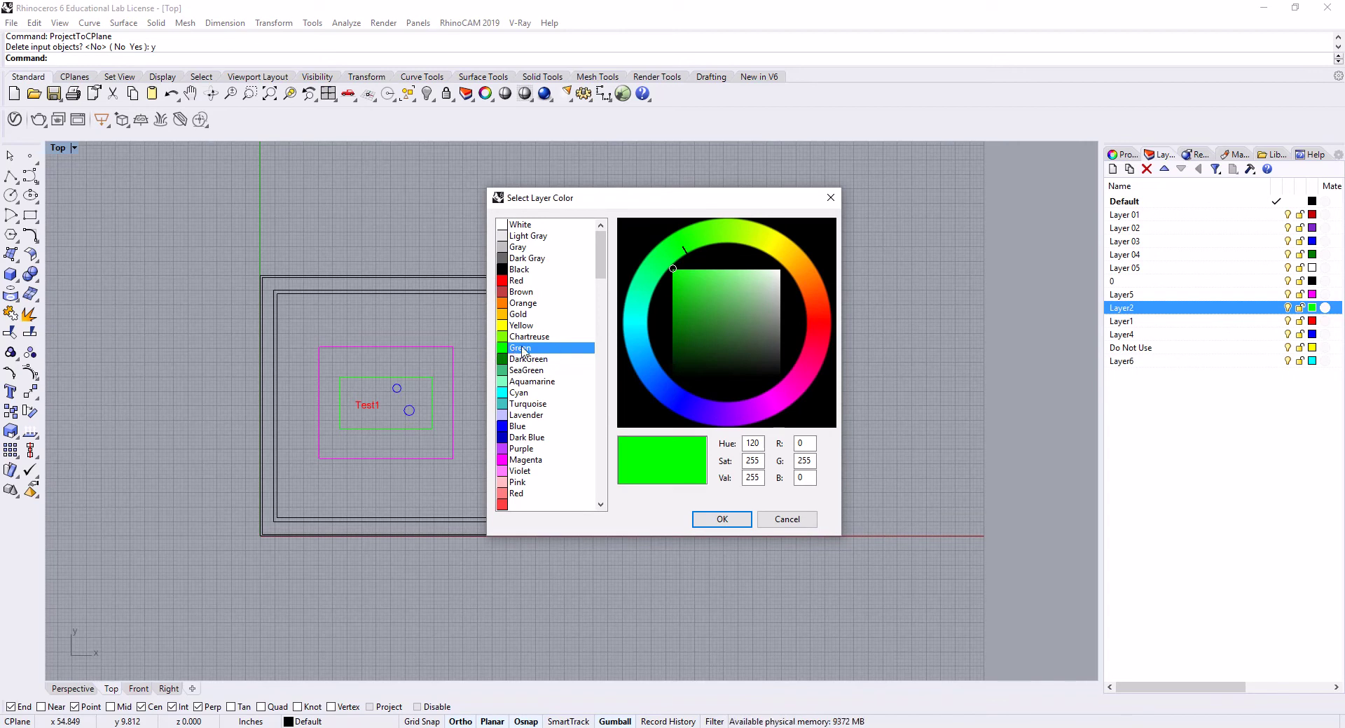
pyautogui.click(721, 519)
pyautogui.click(1312, 322)
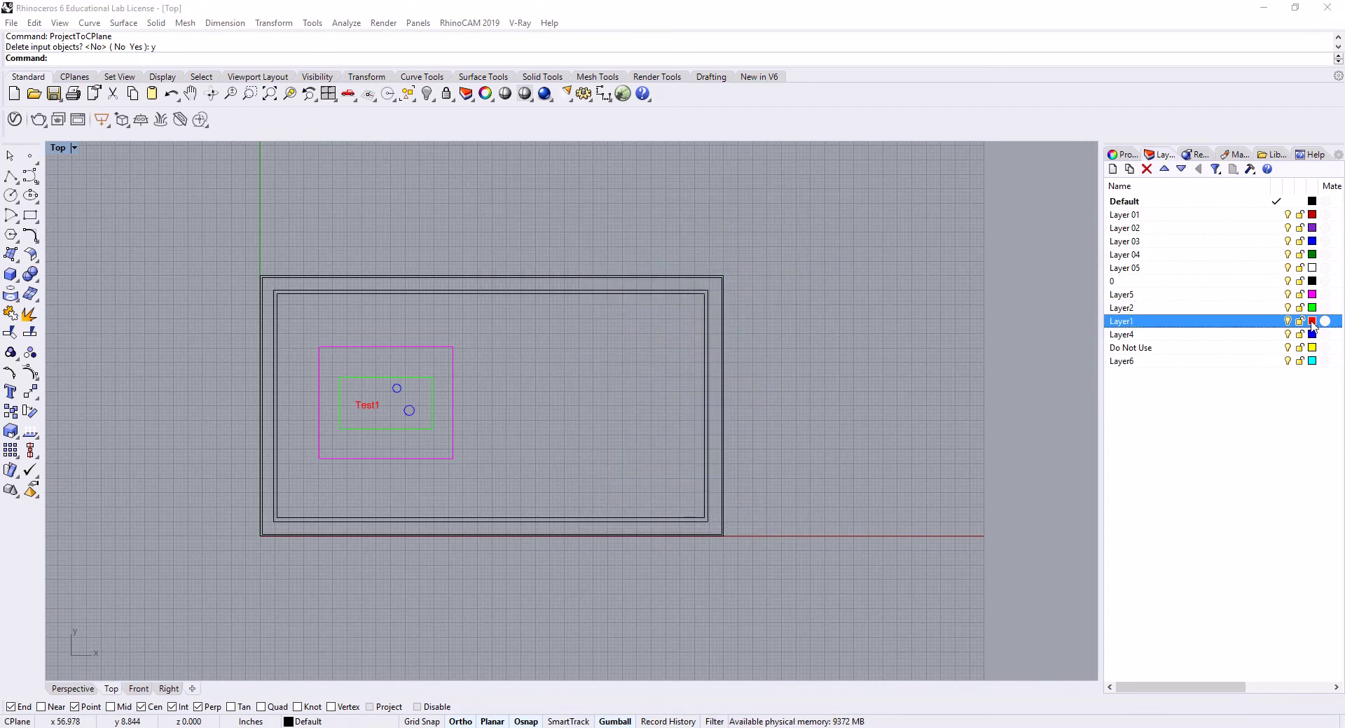
pyautogui.click(717, 519)
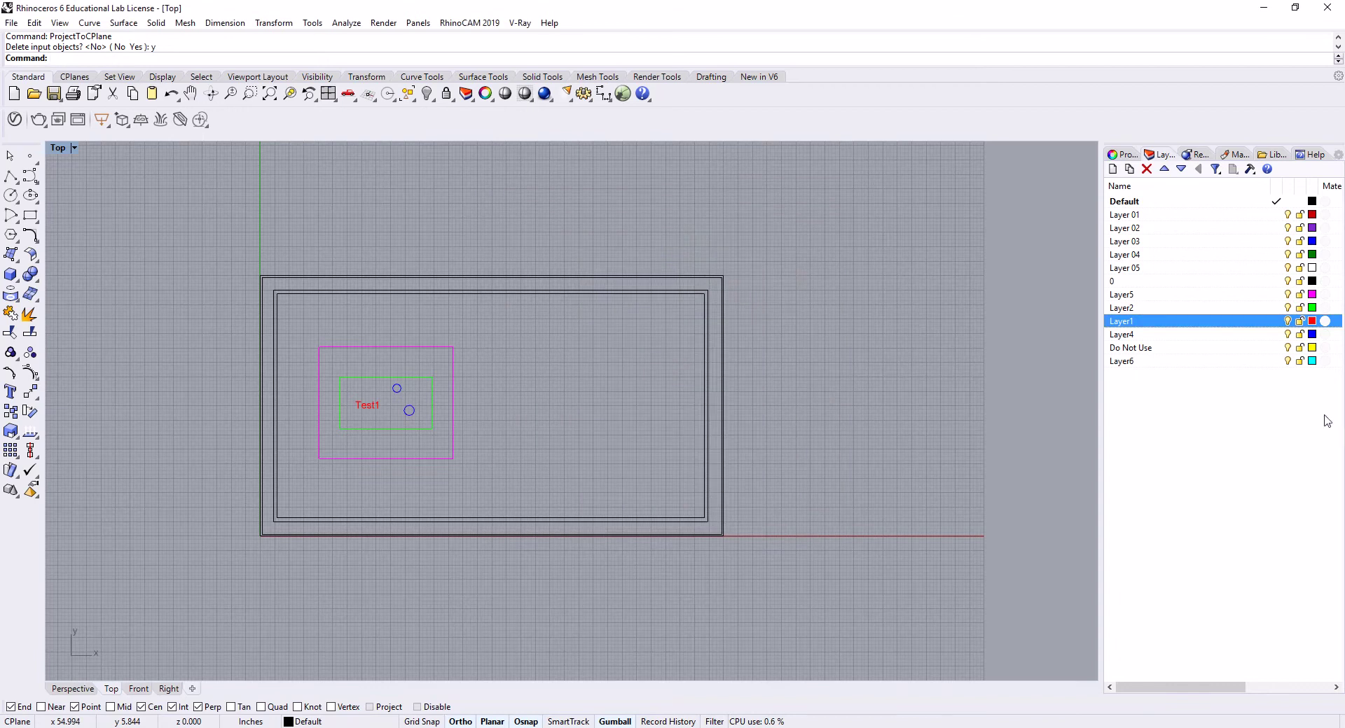
# - Set Layer4's colour to pure Blue and confirm it
pyautogui.click(1311, 335)
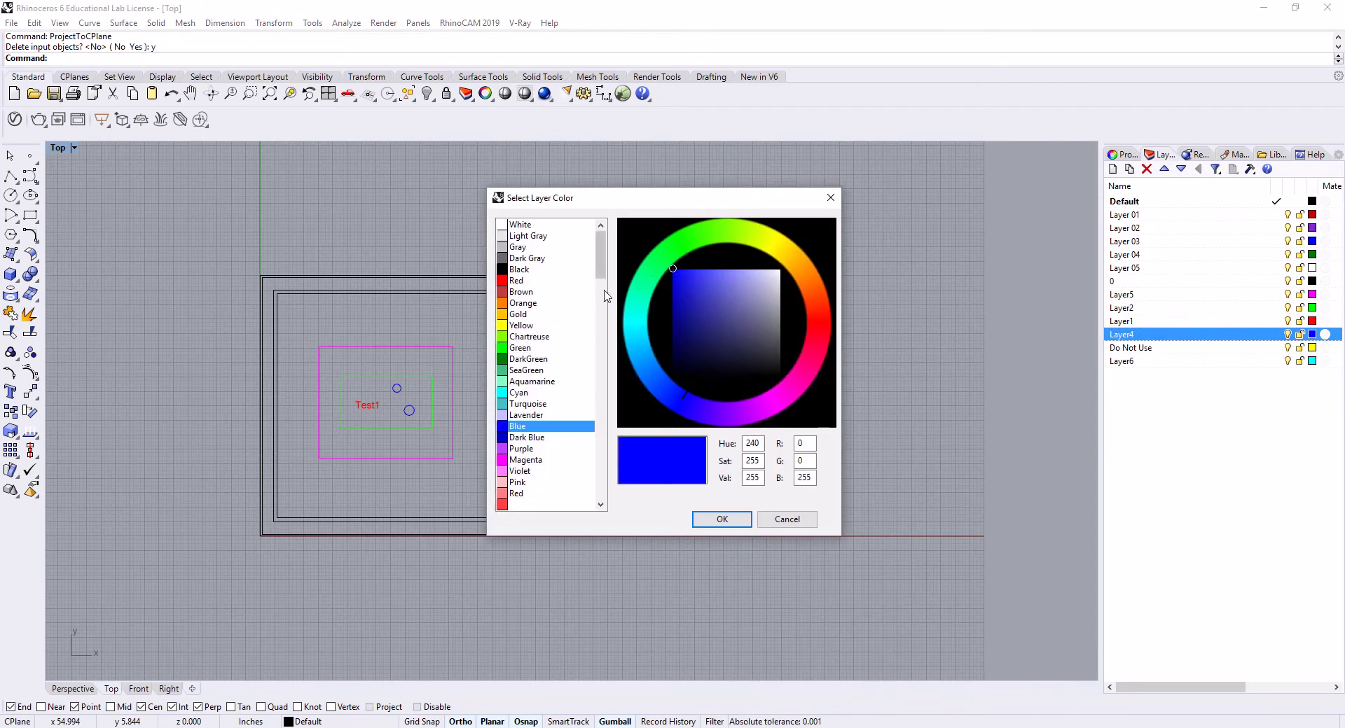
pyautogui.moveTo(601, 241); pyautogui.dragTo(603, 313)
pyautogui.click(506, 316)
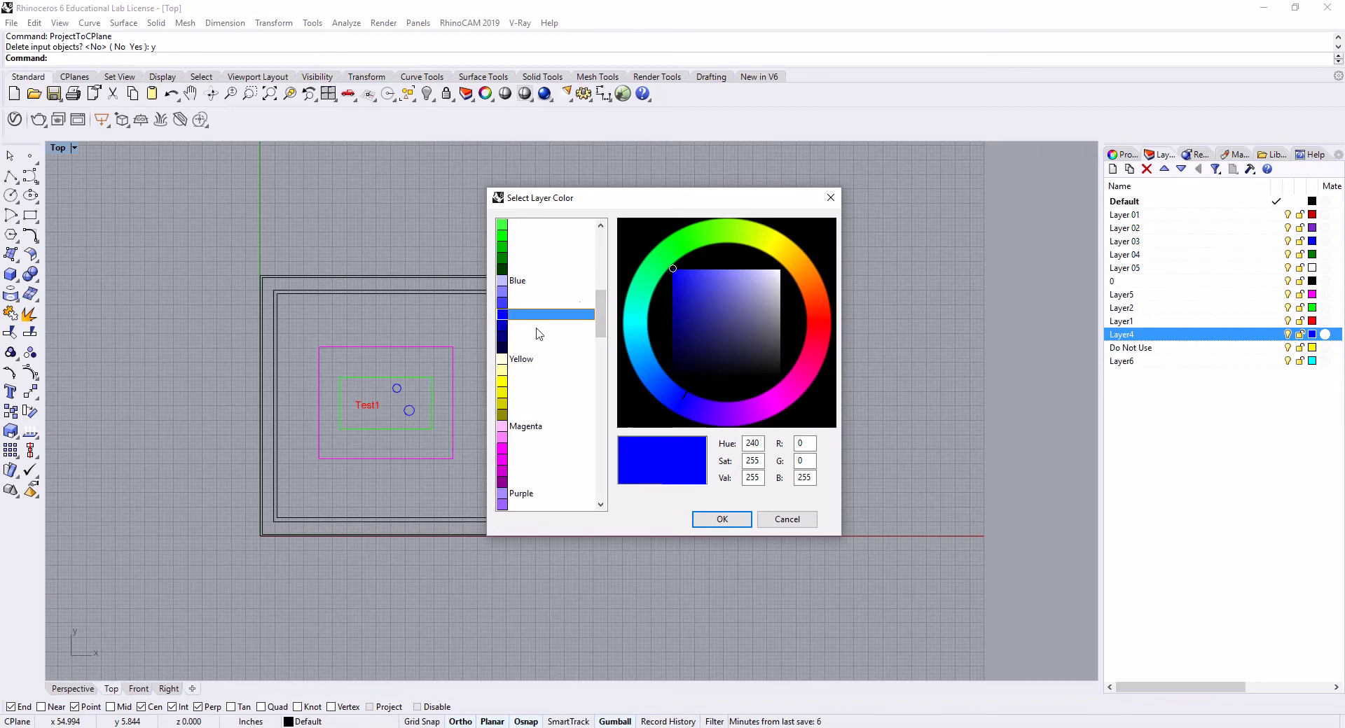
pyautogui.scroll(10, 538, 340)
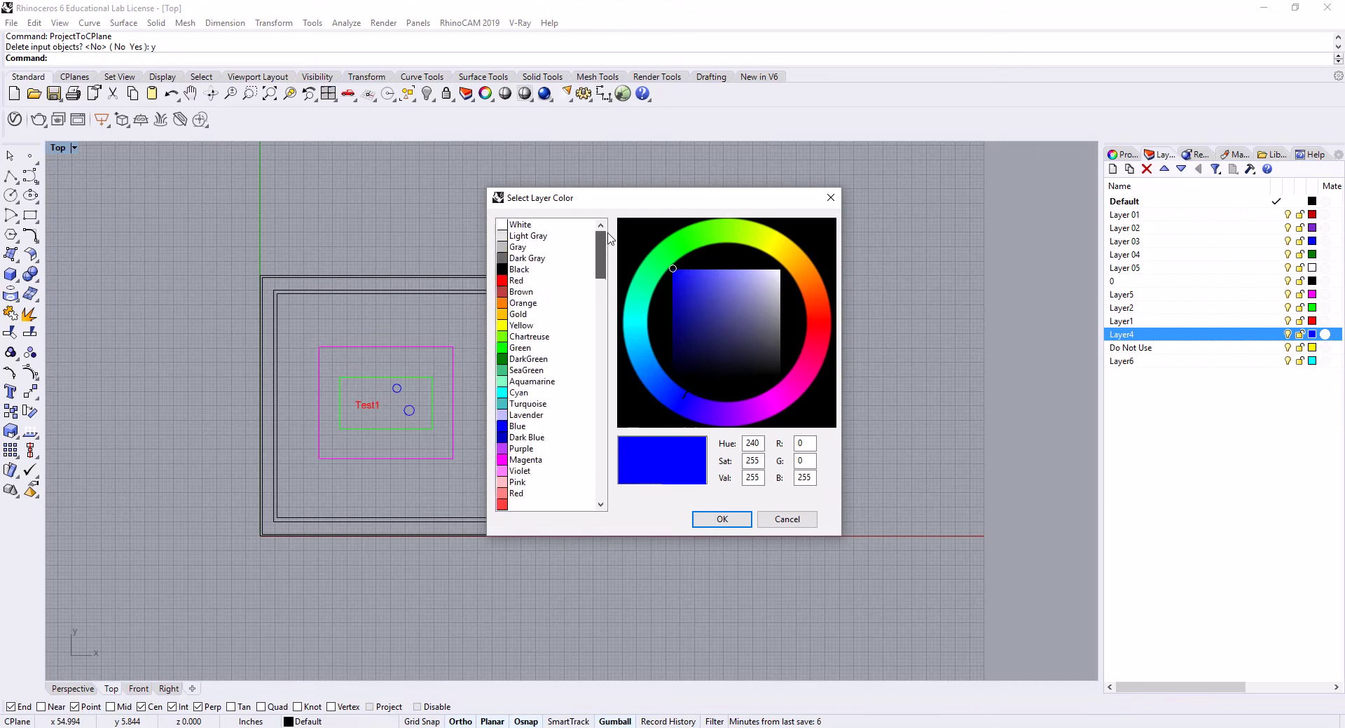
pyautogui.click(512, 429)
pyautogui.click(721, 519)
pyautogui.click(1217, 407)
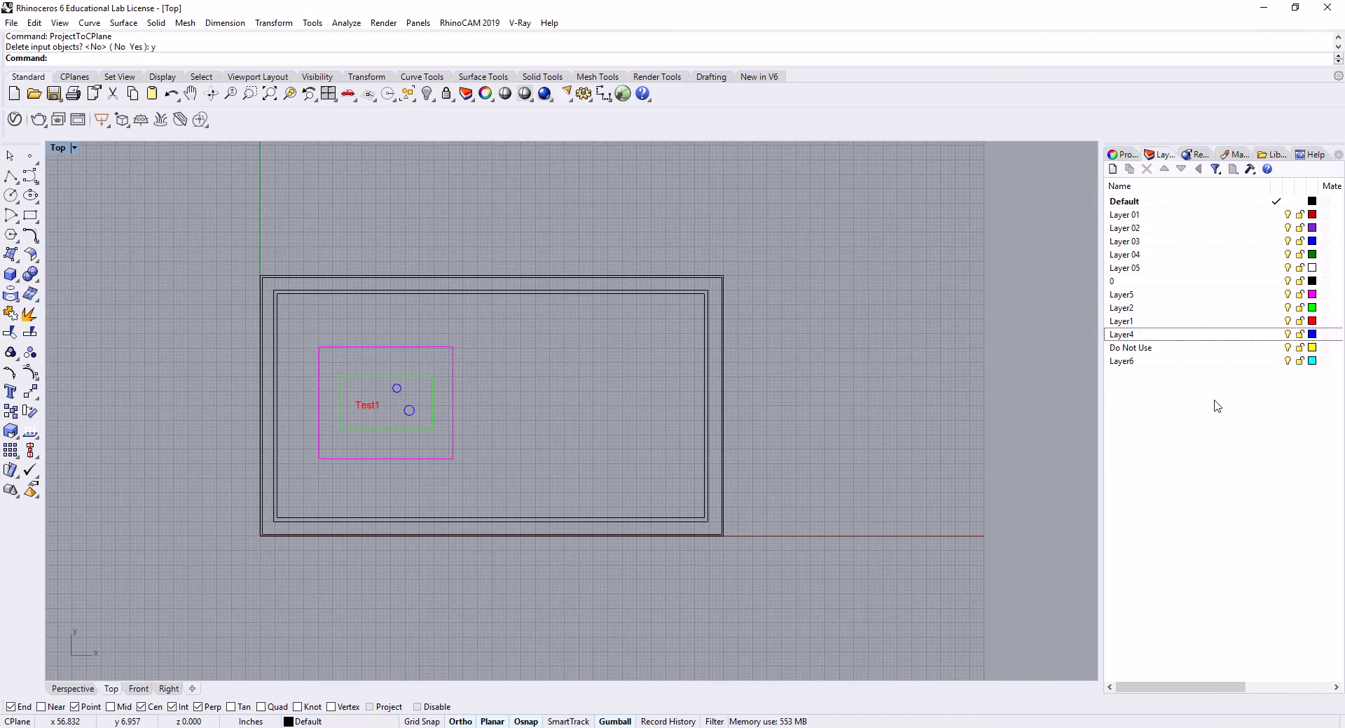
pyautogui.moveTo(1101, 301); pyautogui.dragTo(976, 301)
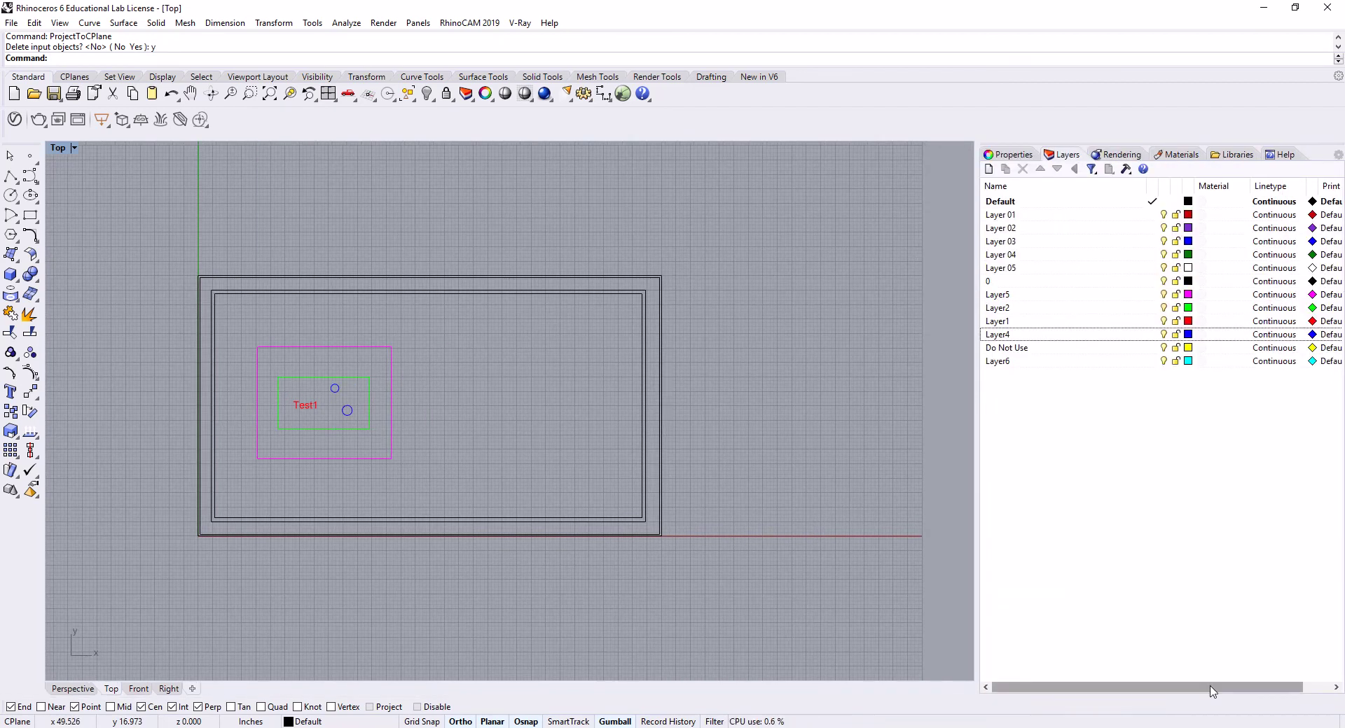
pyautogui.moveTo(1212, 692); pyautogui.dragTo(1239, 692)
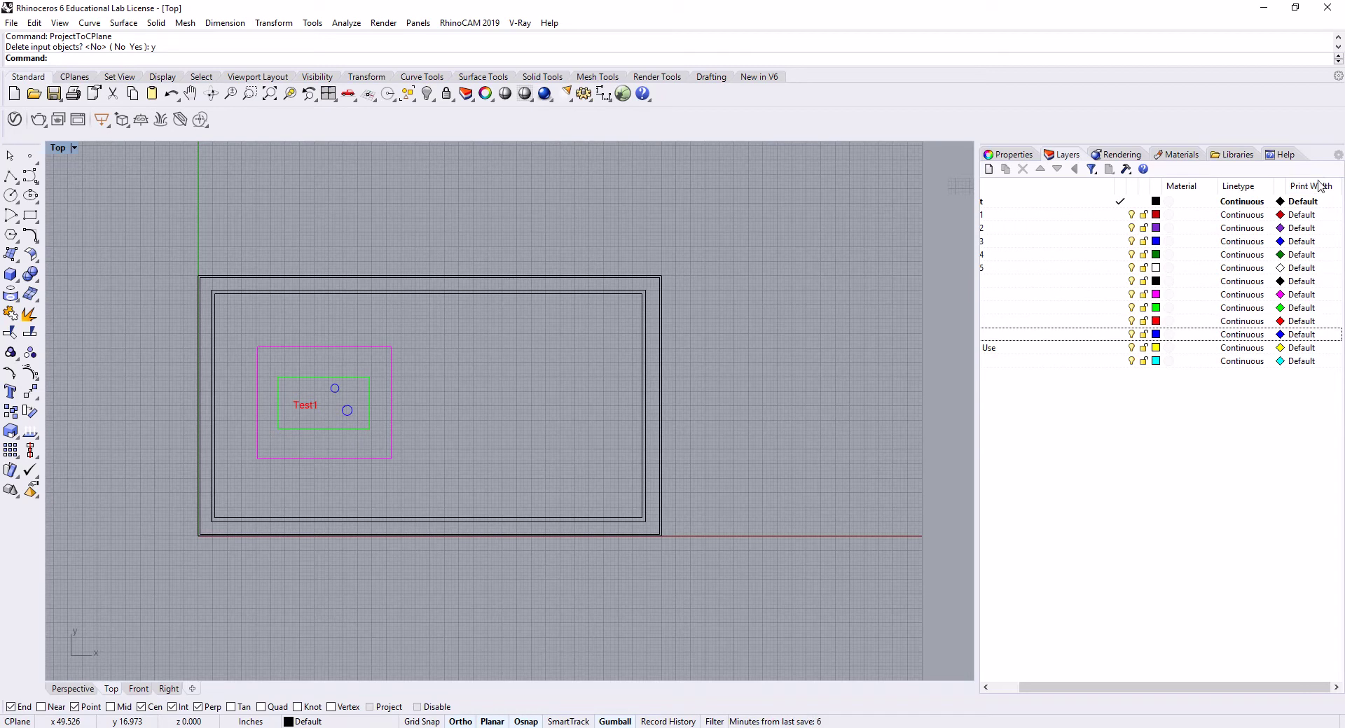
pyautogui.click(1302, 335)
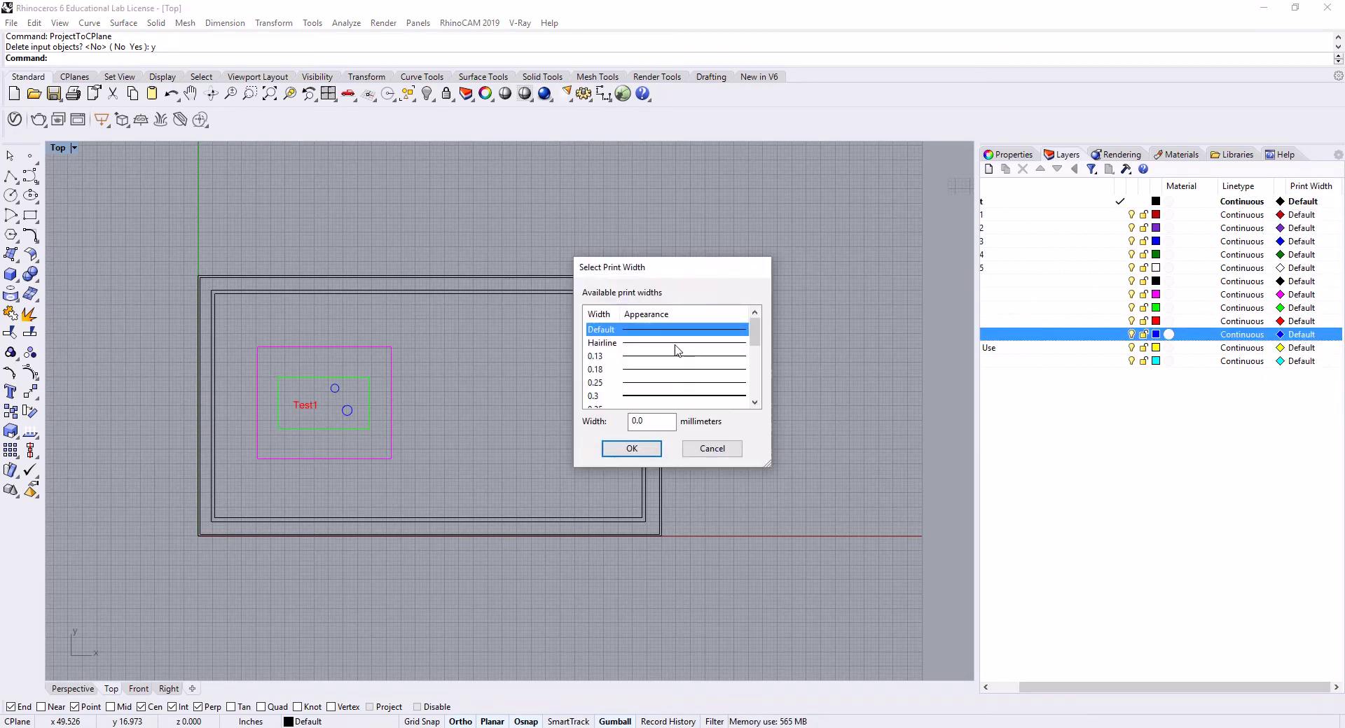
pyautogui.click(712, 449)
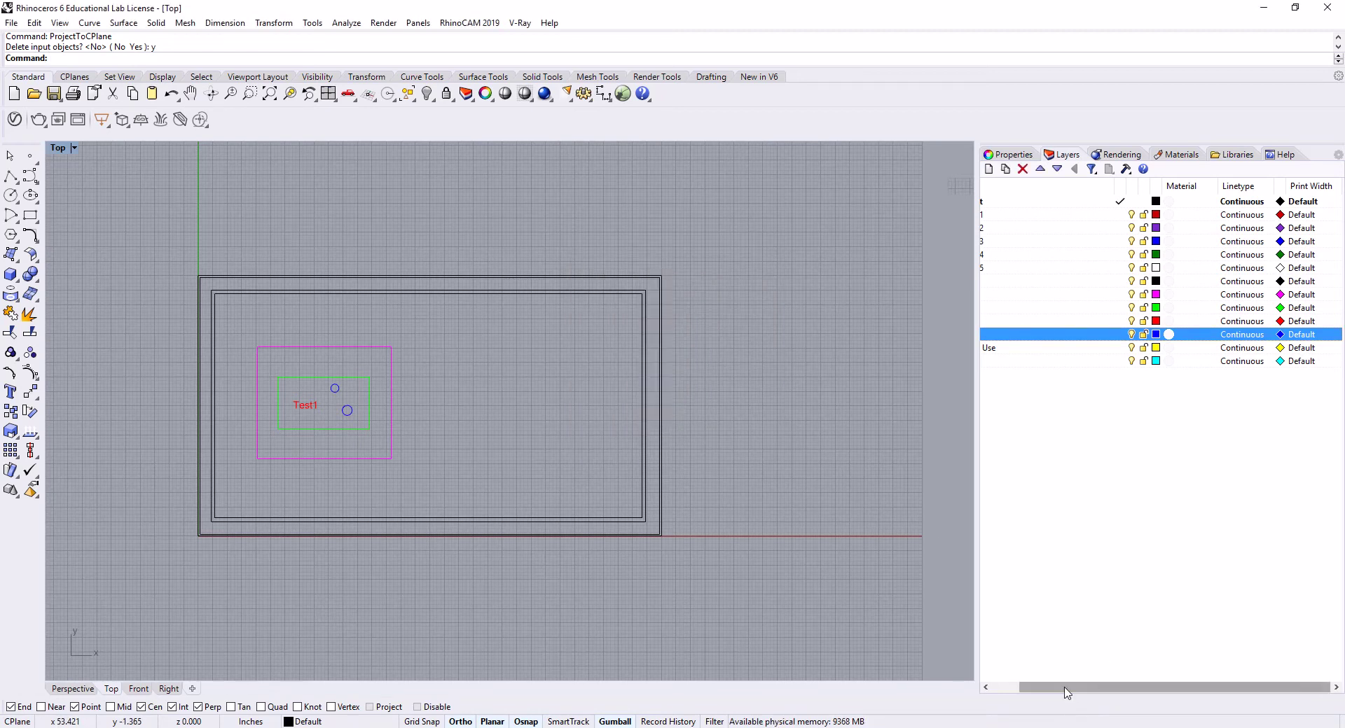
pyautogui.click(1005, 687)
pyautogui.moveTo(977, 611); pyautogui.dragTo(1105, 602)
pyautogui.scroll(2, 574, 398)
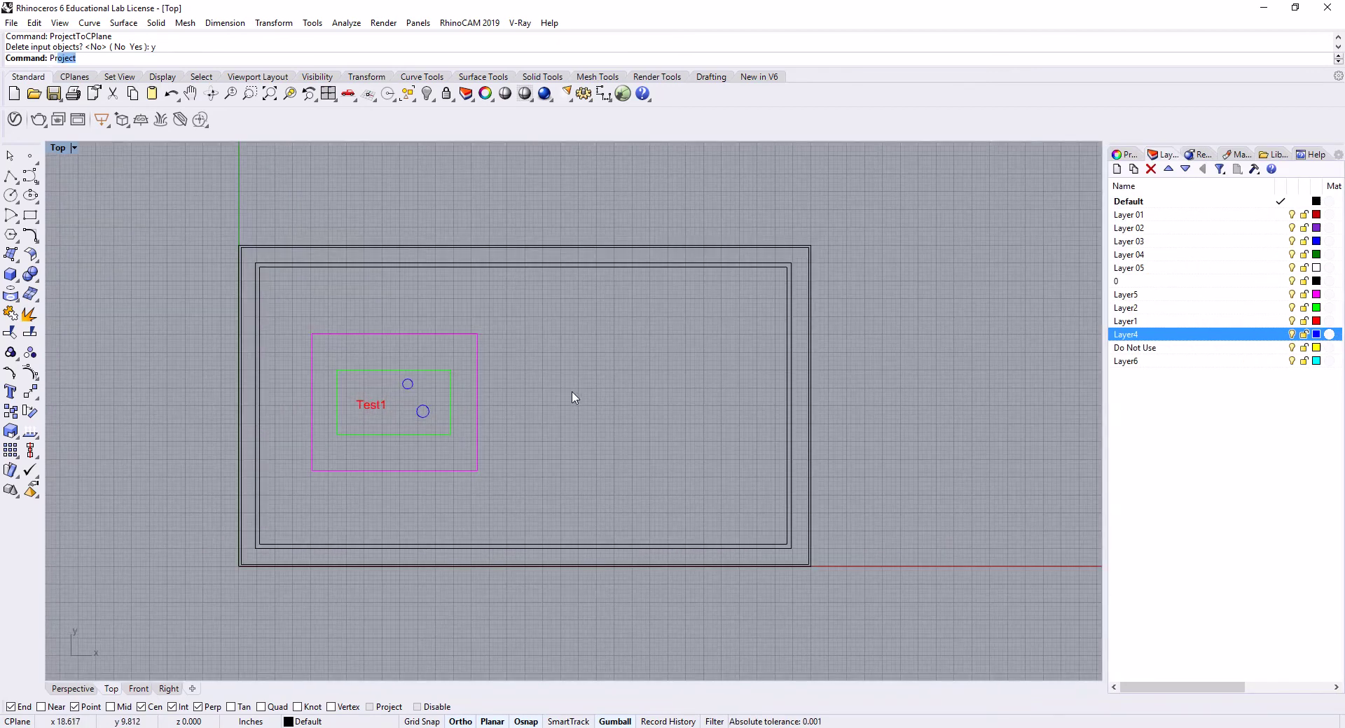
# - Open Print Setup for the LaserCutter printer in landscape, printing to file
pyautogui.write('int')
pyautogui.press('Return')
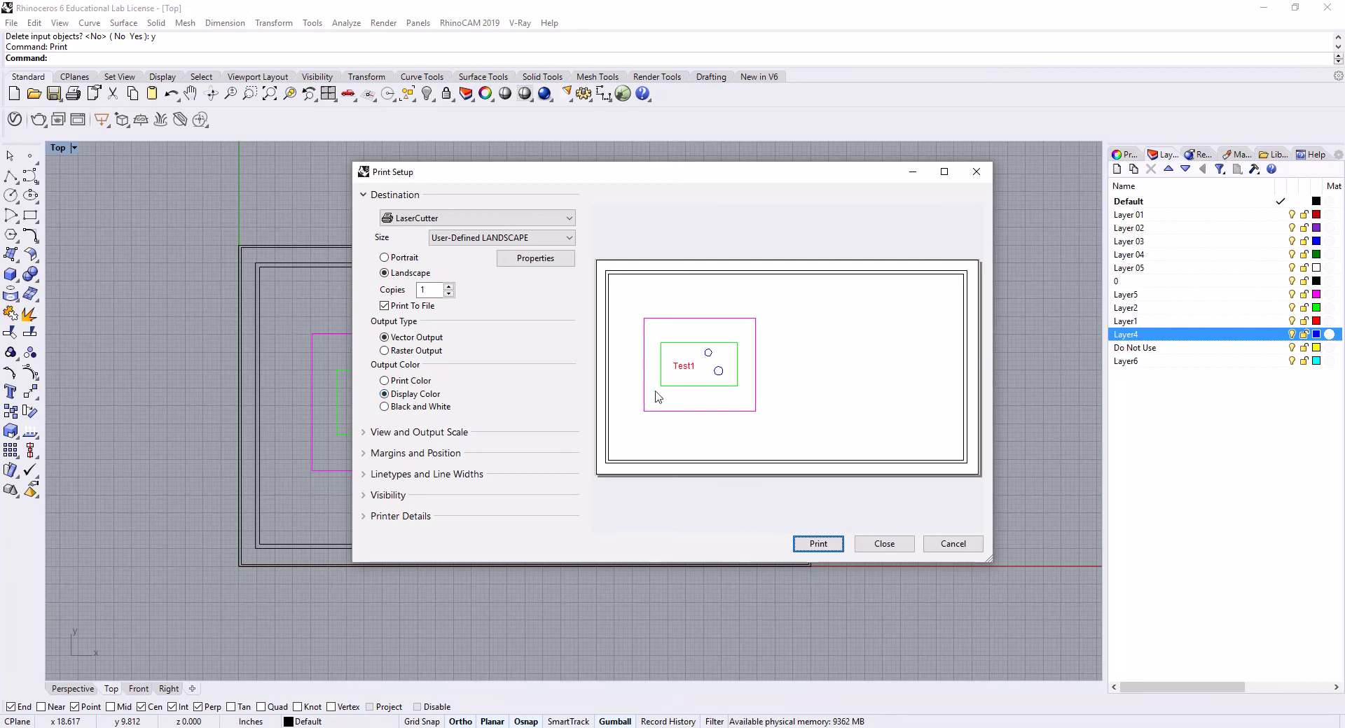
# - Set the print area to a Window around the outer frame, declining fit so scale stays 1:1
pyautogui.click(364, 433)
pyautogui.scroll(-3, 581, 454)
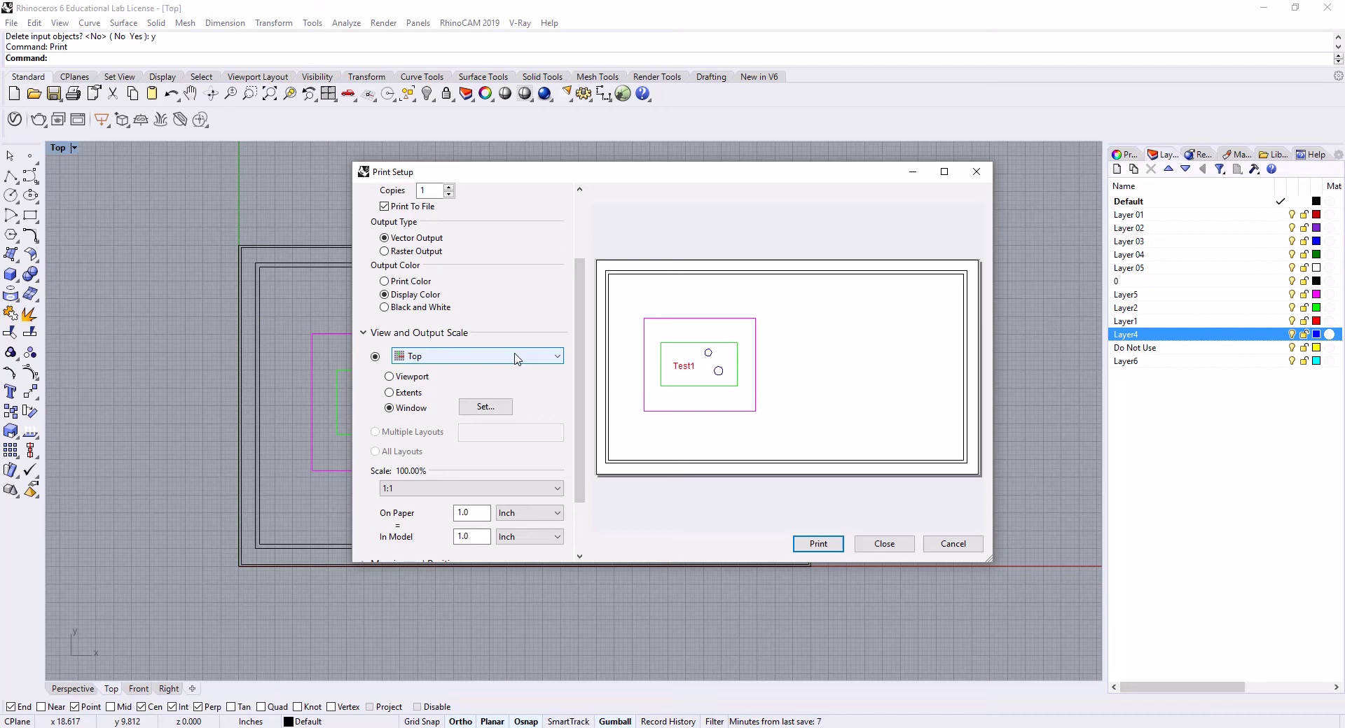
pyautogui.click(476, 408)
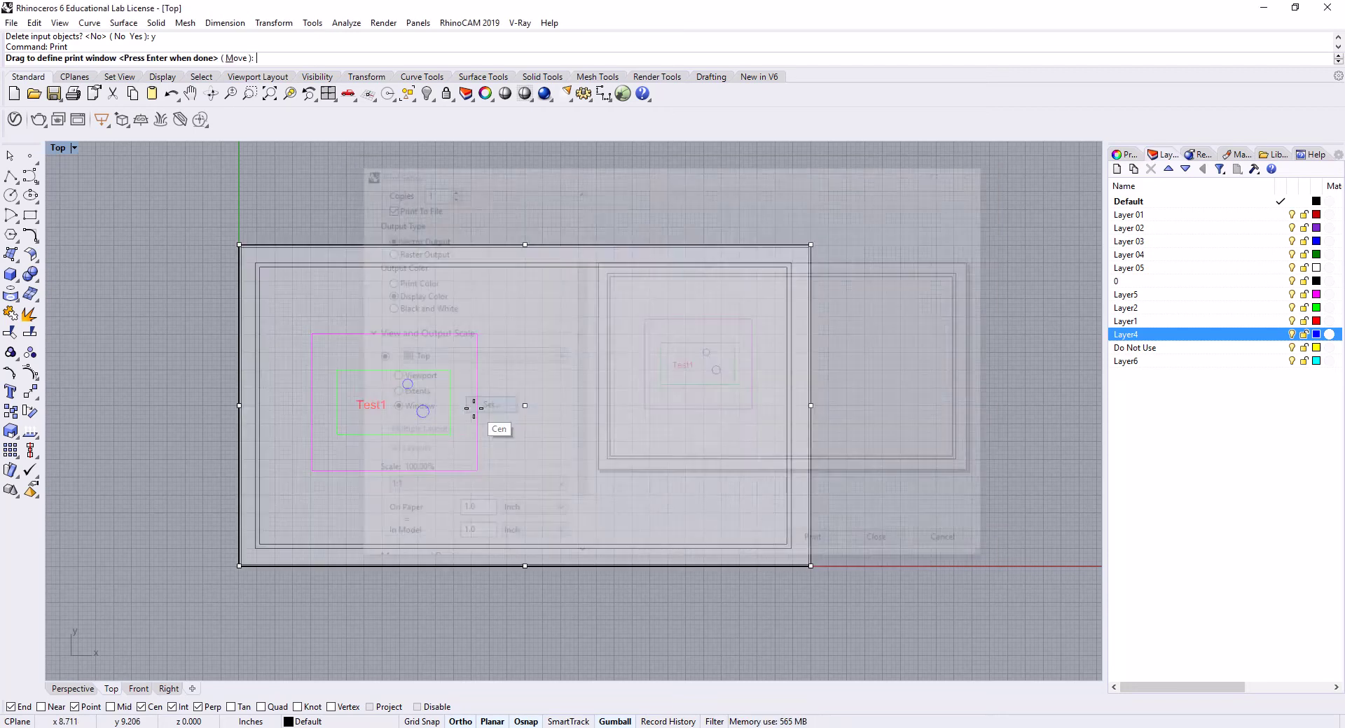
pyautogui.click(240, 244)
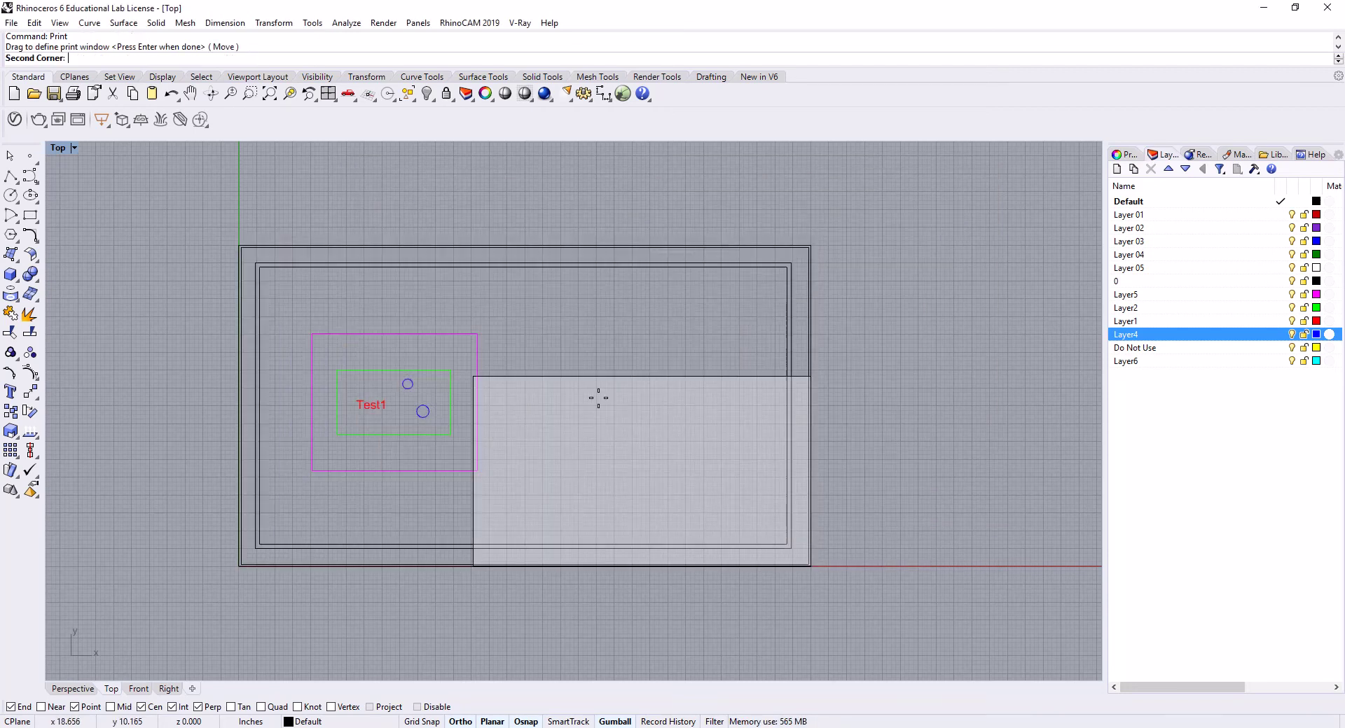
pyautogui.click(238, 243)
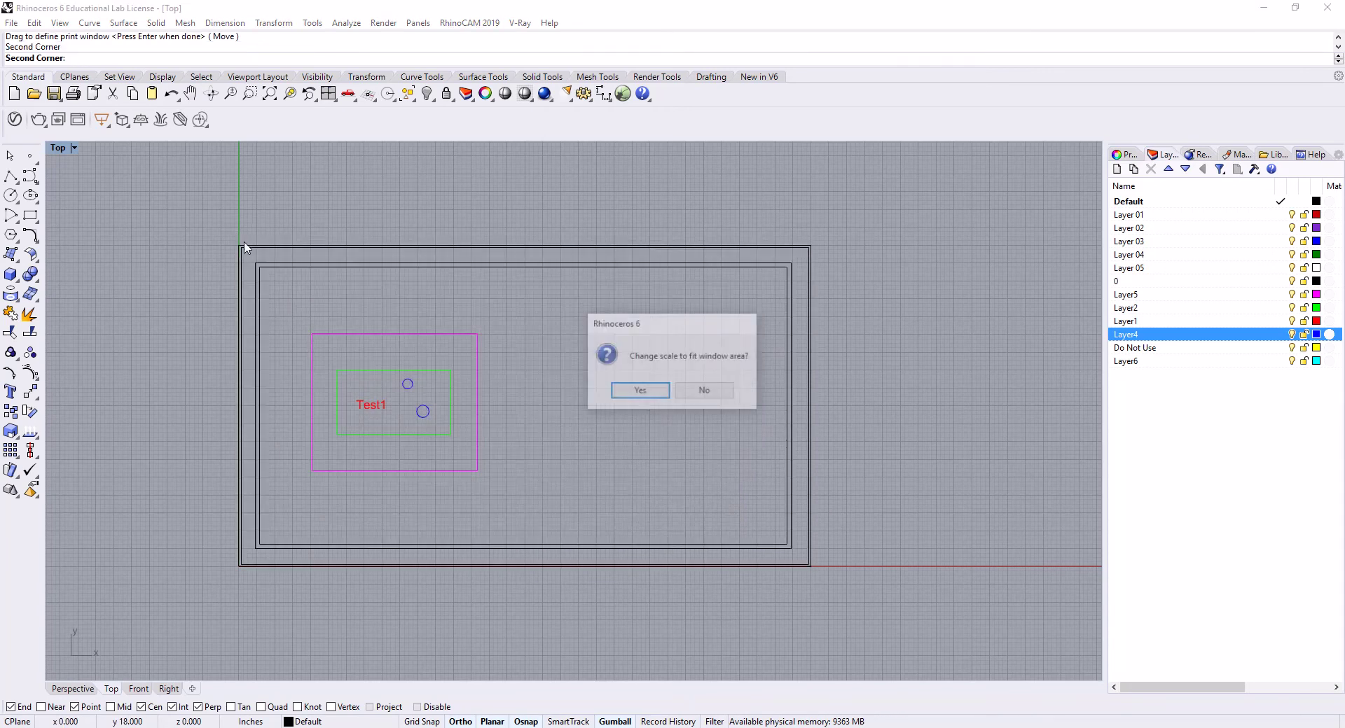
pyautogui.click(704, 390)
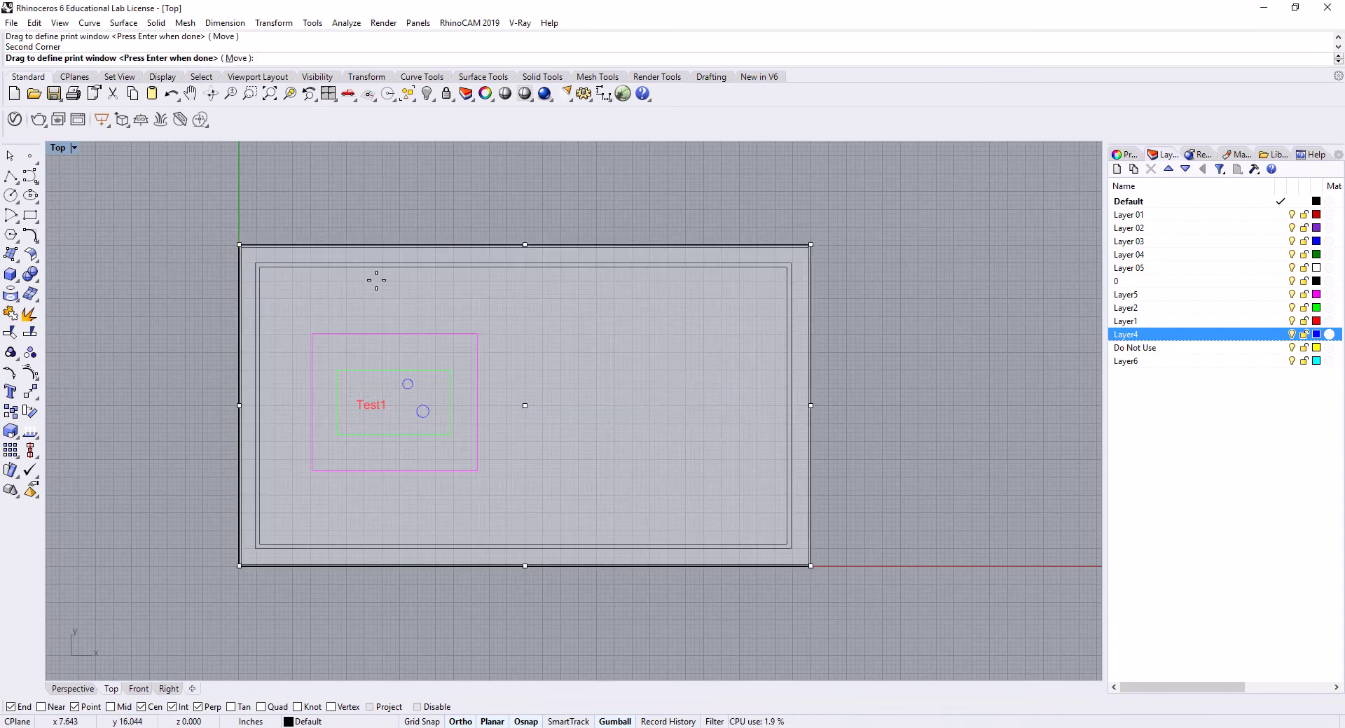
pyautogui.press('Return')
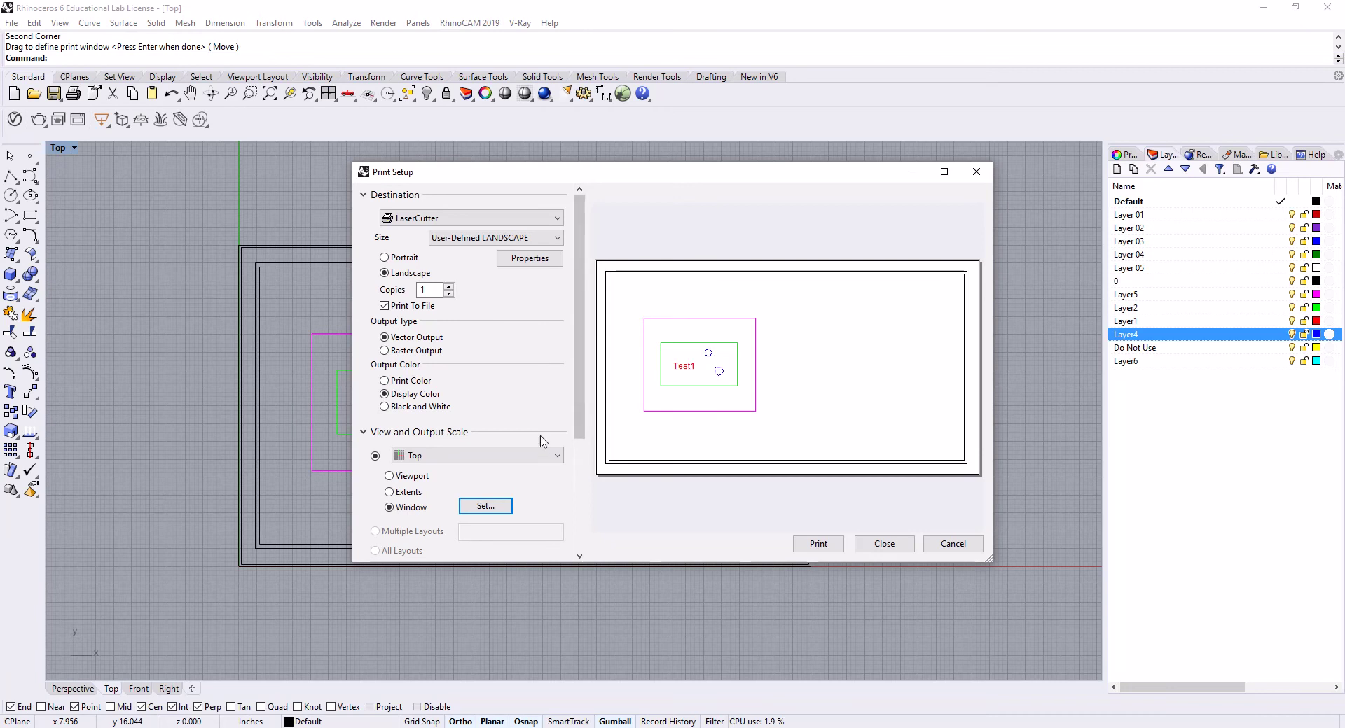
pyautogui.scroll(-1, 583, 412)
pyautogui.scroll(-5, 582, 411)
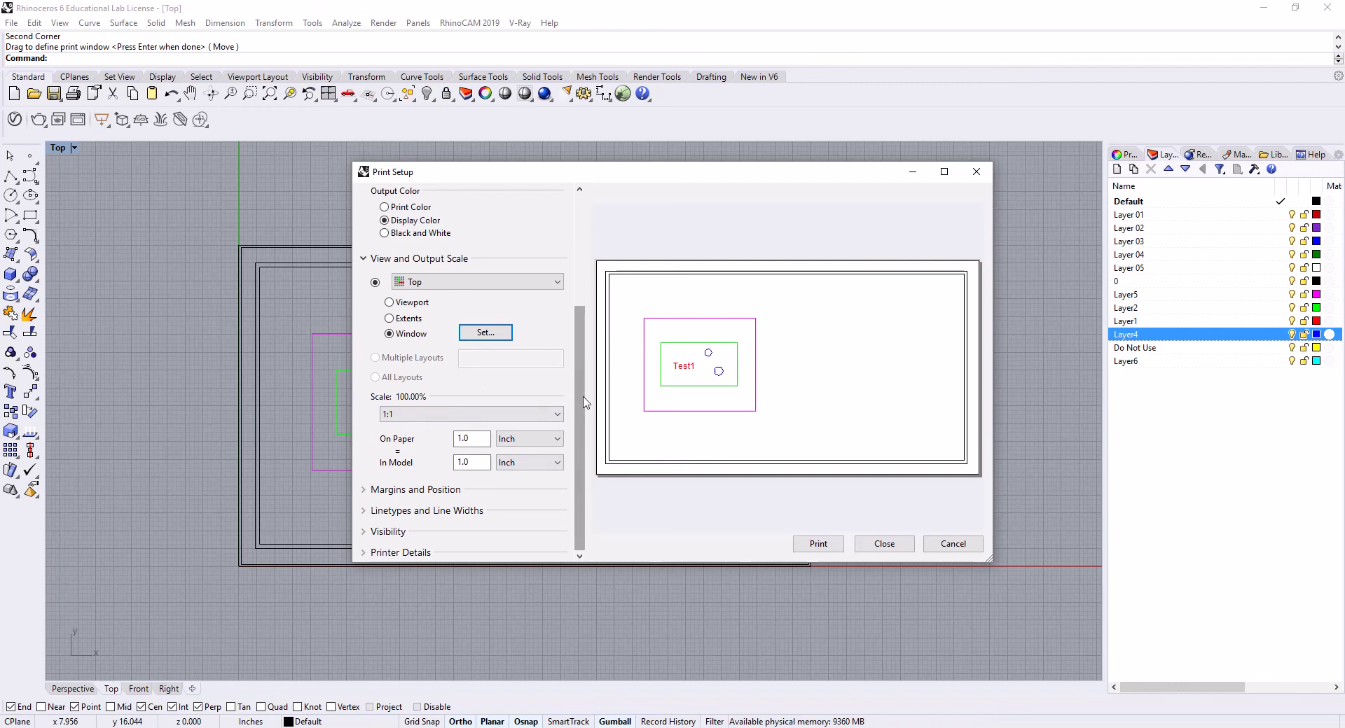
# - Collapse View and Output Scale, and review the Margins and Position settings
pyautogui.click(367, 263)
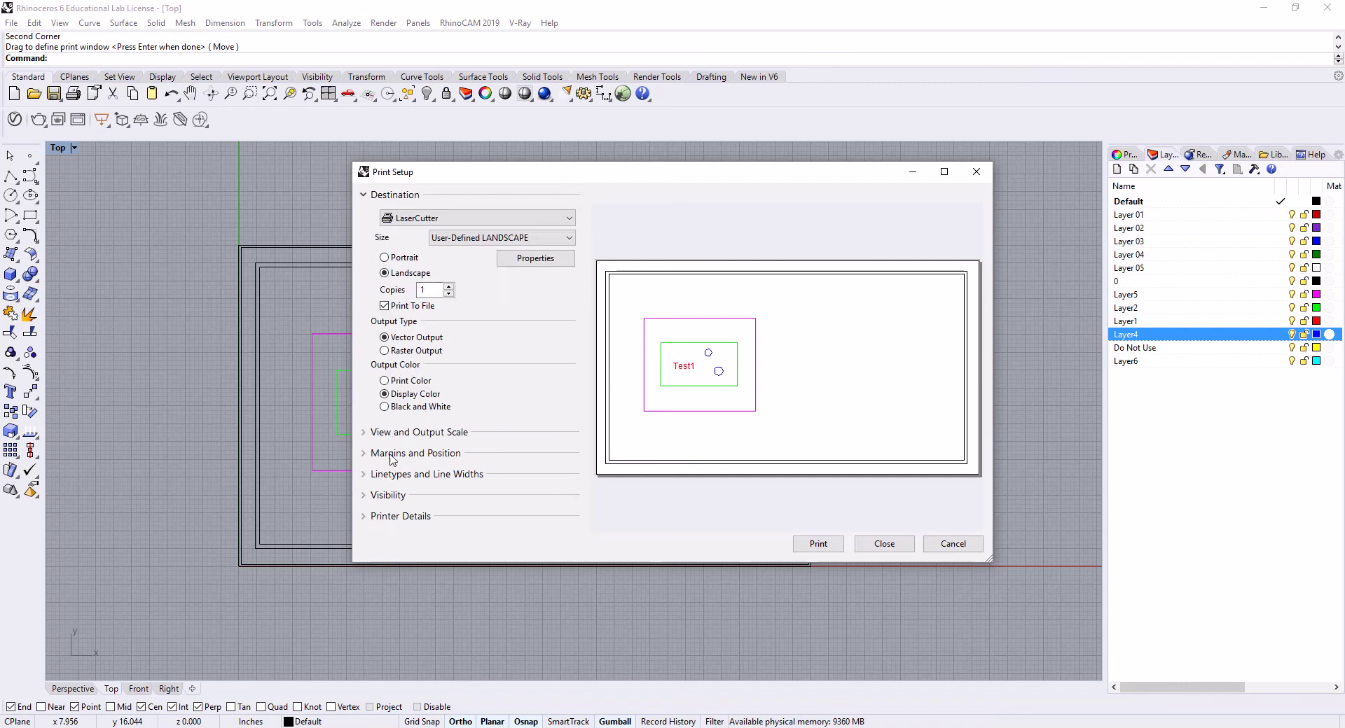
pyautogui.click(365, 456)
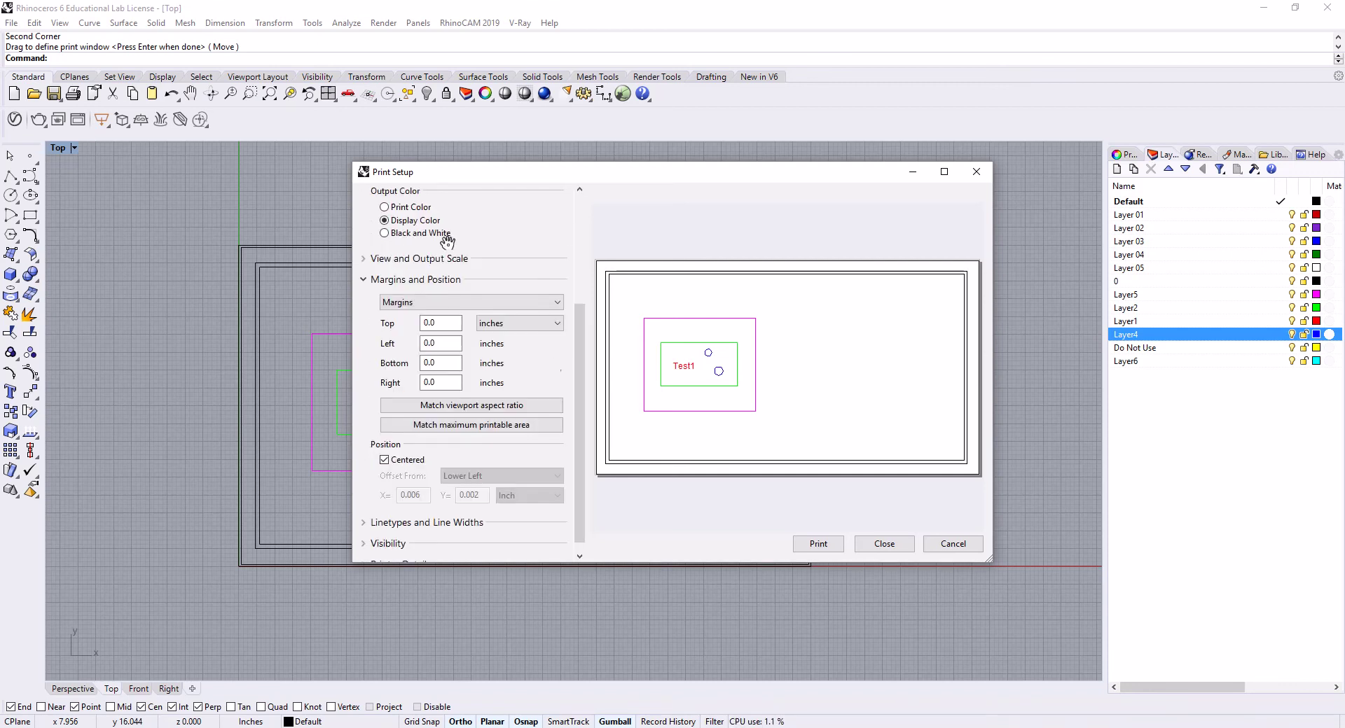
pyautogui.click(365, 280)
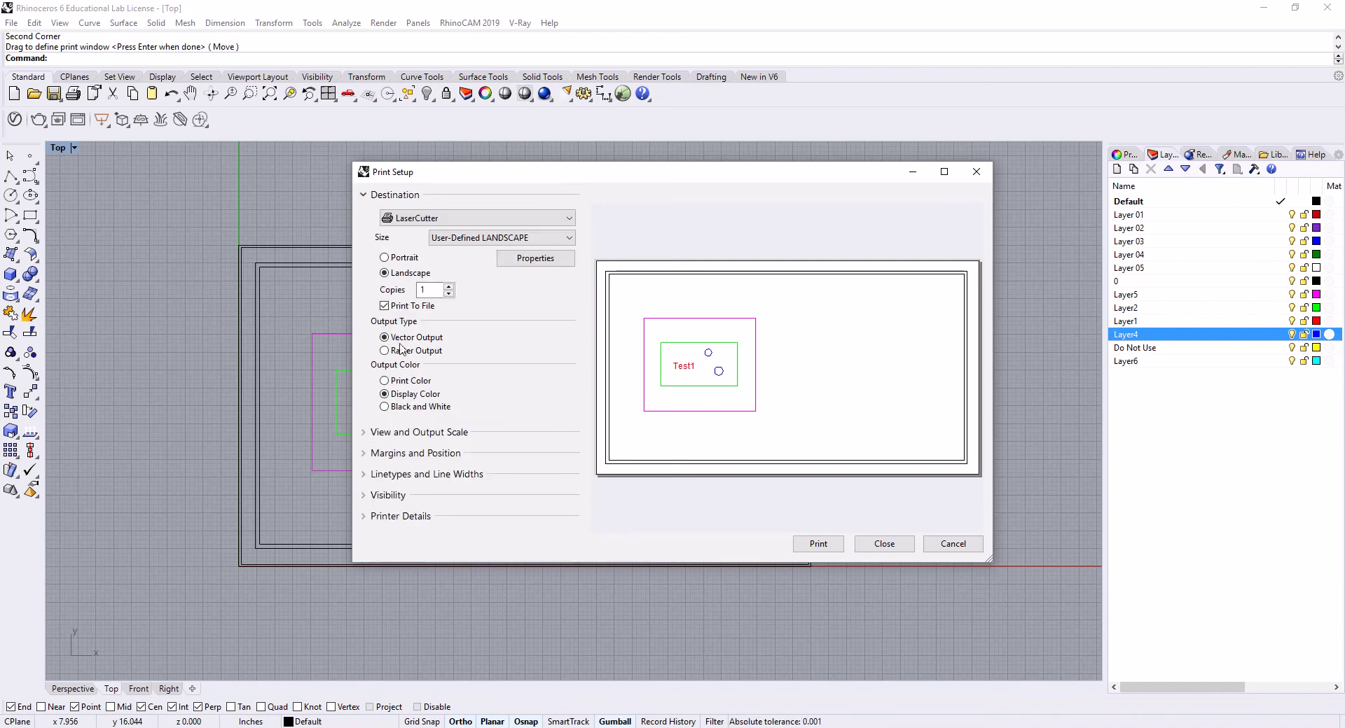
# - Set the default print line width to Hairline under Linetypes and Line Widths
pyautogui.click(369, 474)
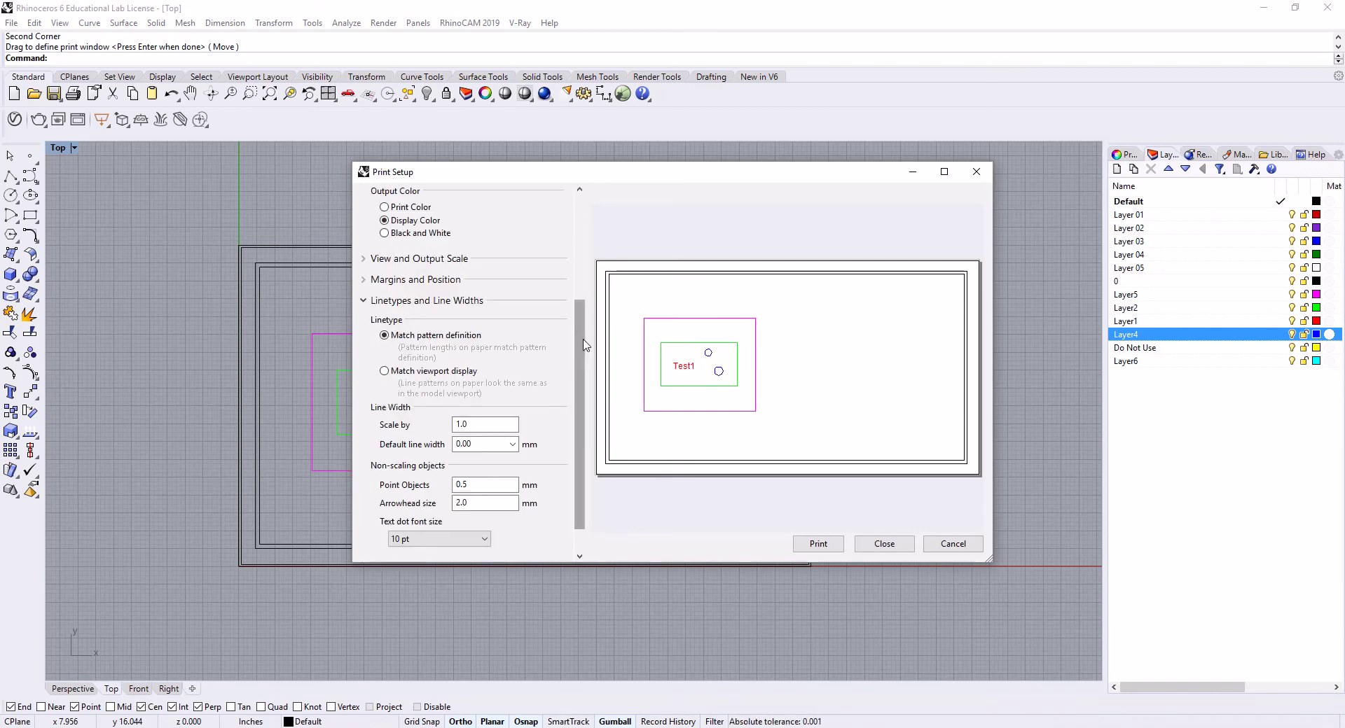
pyautogui.scroll(-1, 580, 354)
pyautogui.scroll(-1, 580, 354)
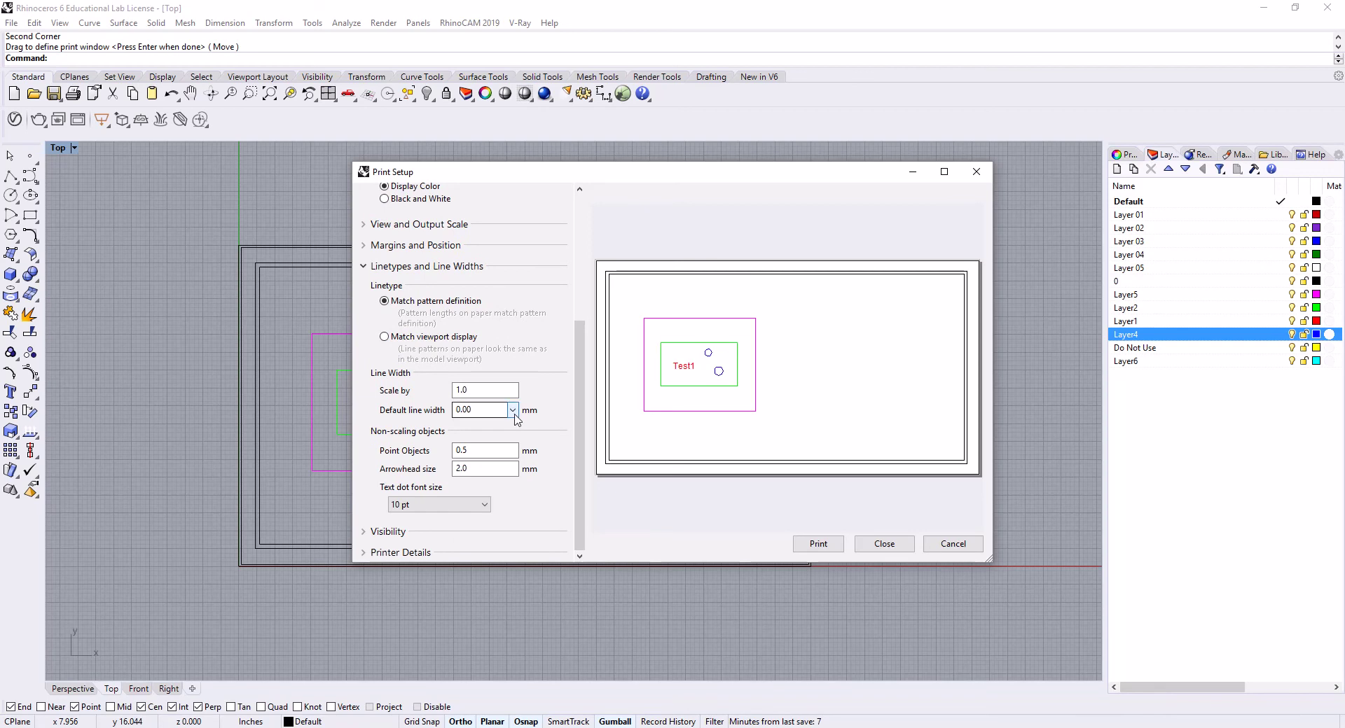
pyautogui.click(513, 409)
pyautogui.click(510, 425)
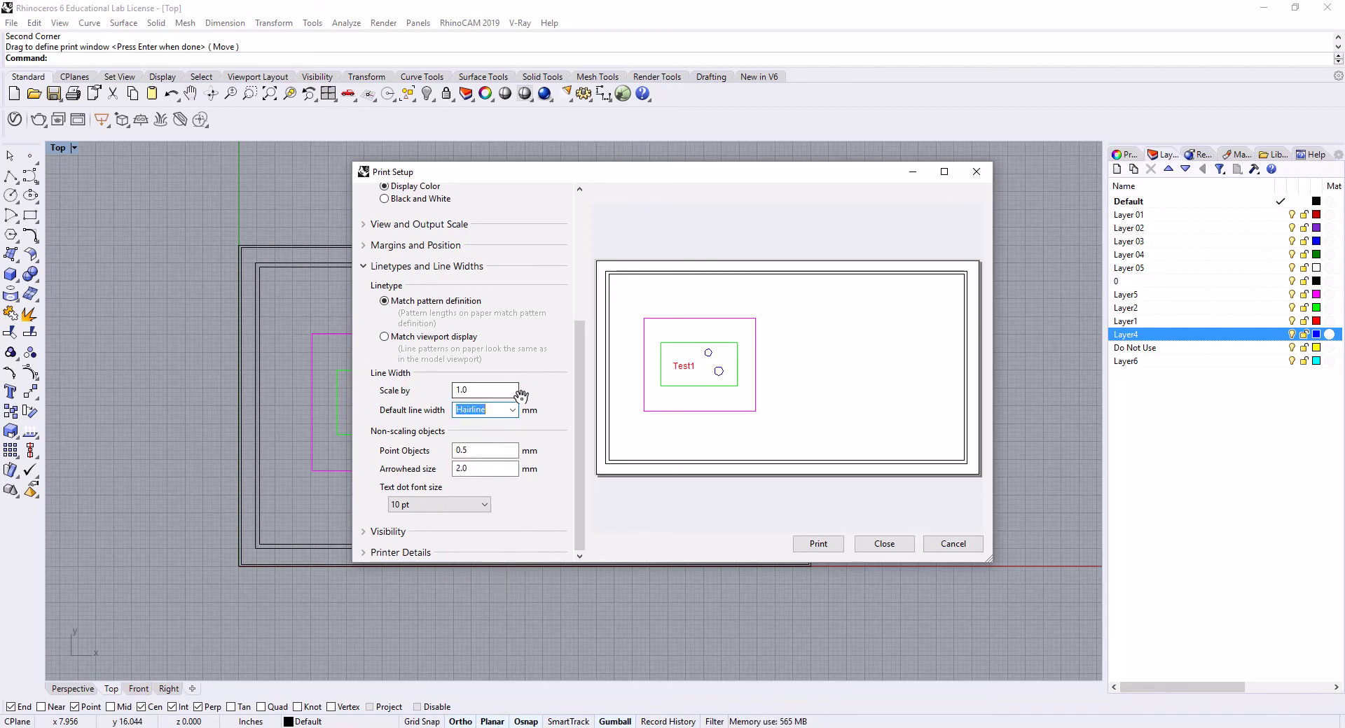
pyautogui.click(496, 414)
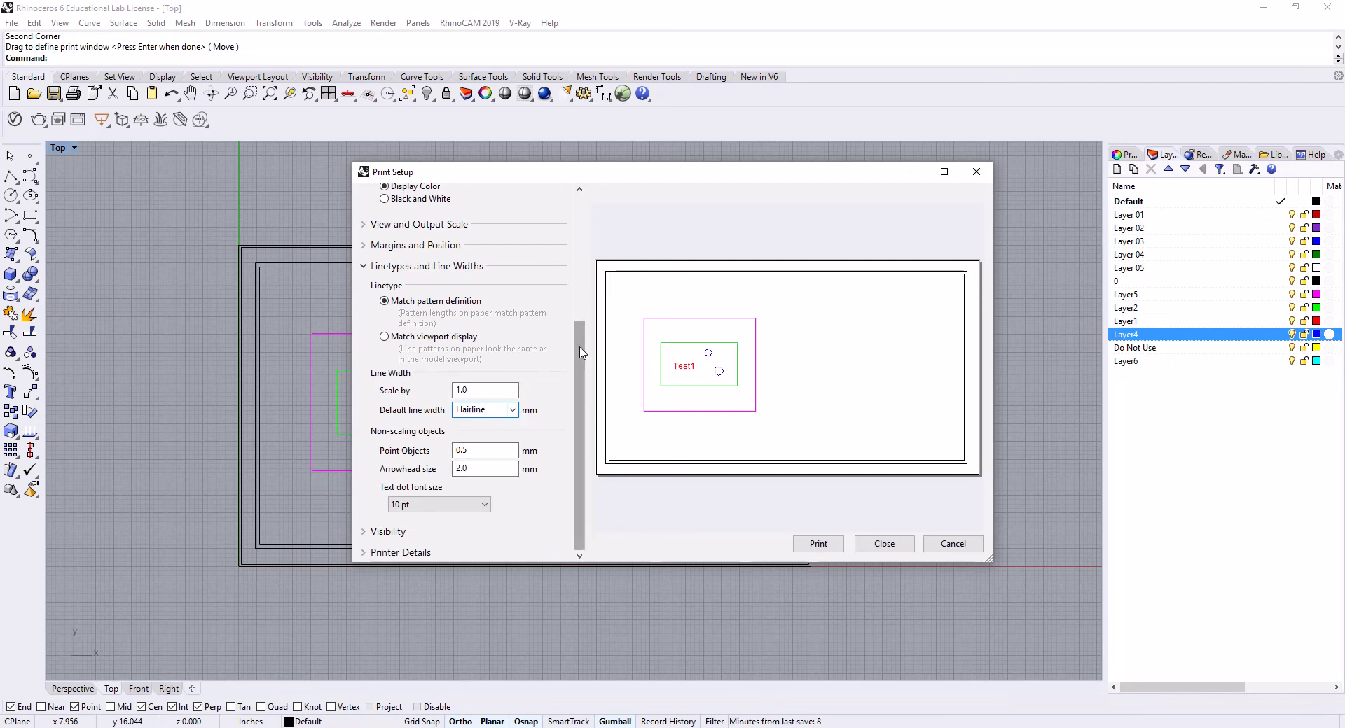
pyautogui.click(363, 267)
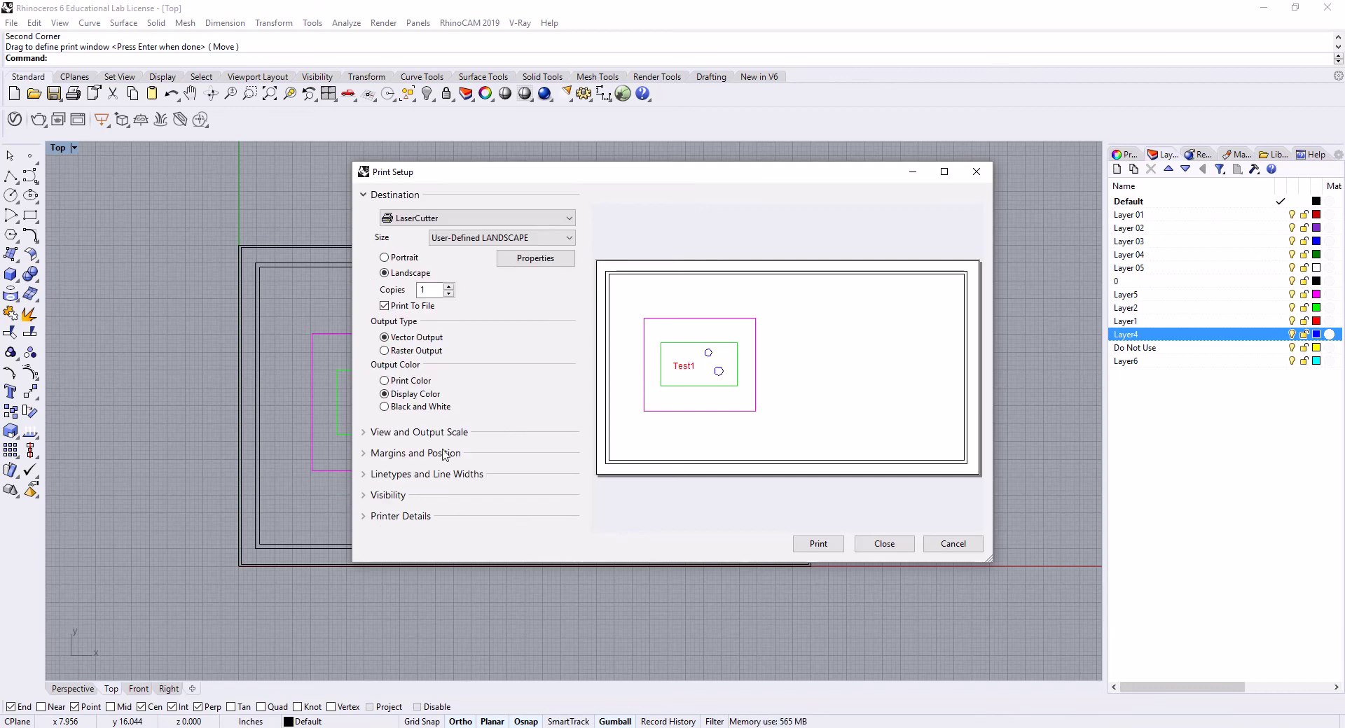
pyautogui.click(538, 259)
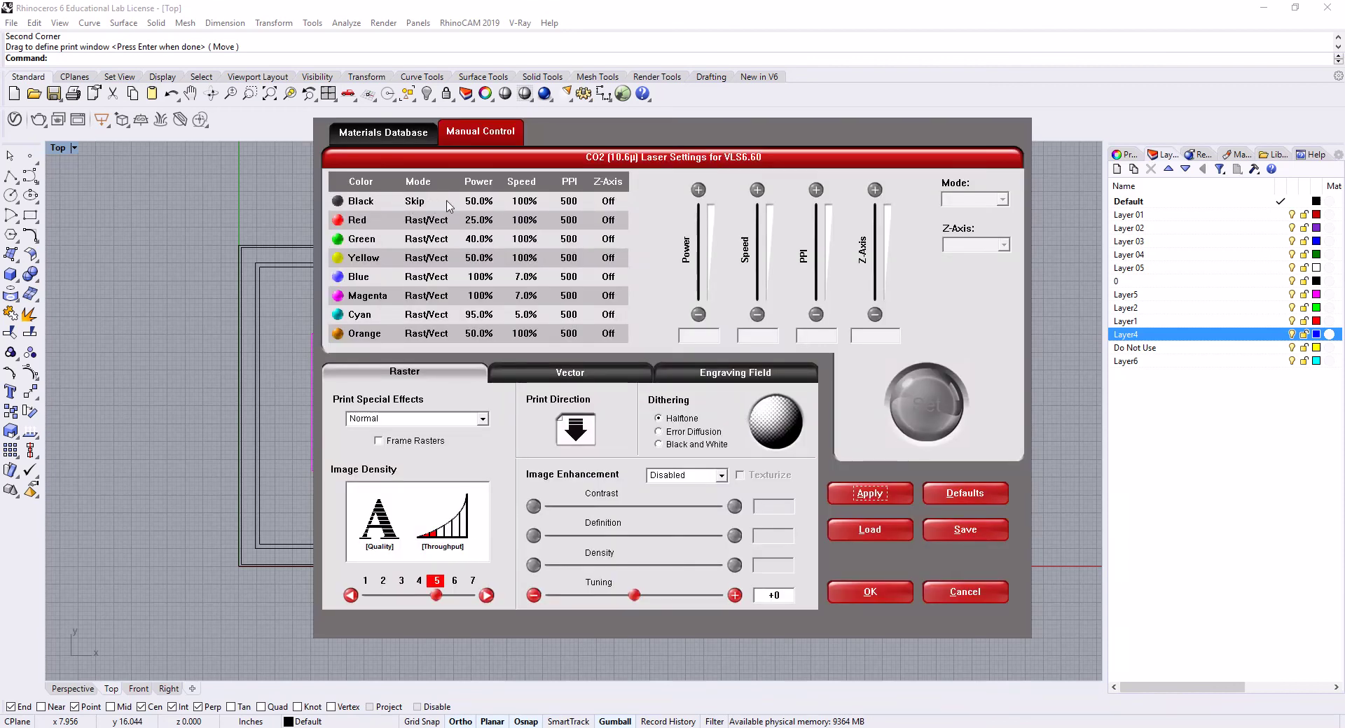
pyautogui.click(500, 226)
pyautogui.keyDown('shift'); pyautogui.click(499, 241); pyautogui.keyUp('shift')
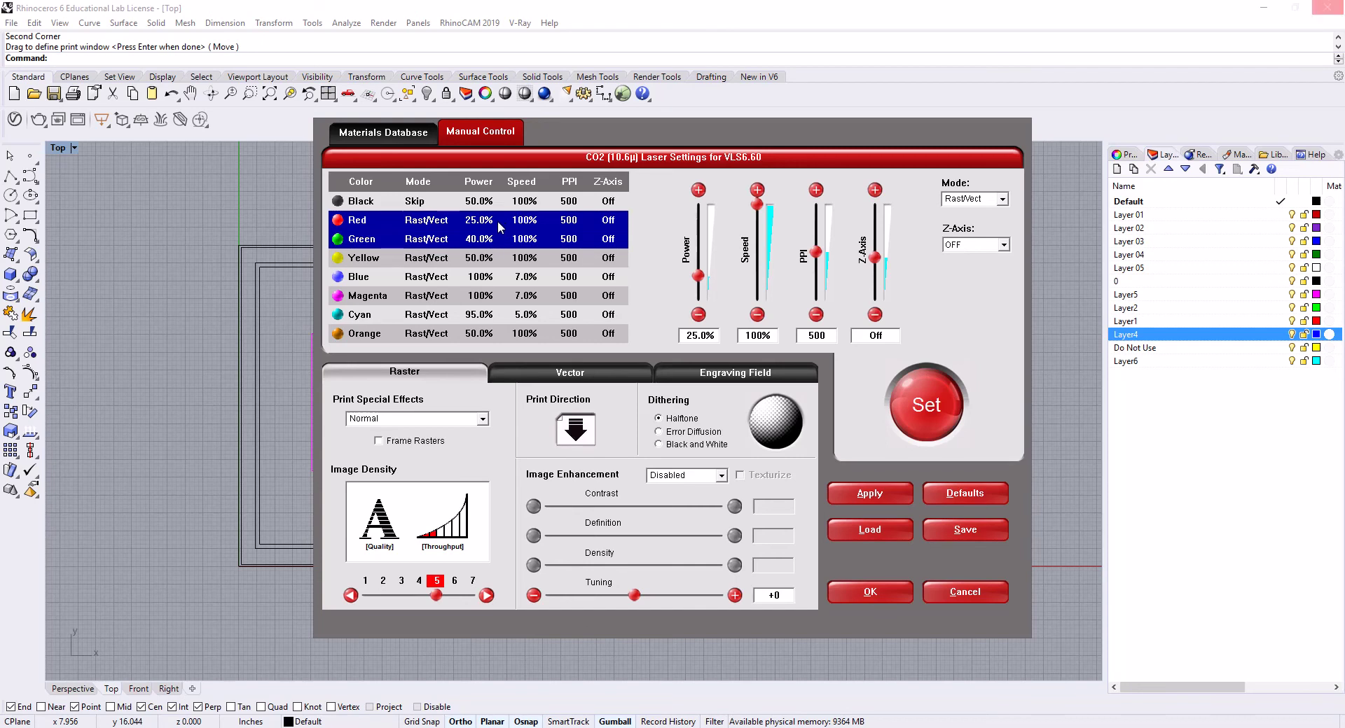
pyautogui.keyDown('ctrl'); pyautogui.click(500, 223); pyautogui.keyUp('ctrl')
pyautogui.keyDown('ctrl'); pyautogui.click(502, 240); pyautogui.keyUp('ctrl')
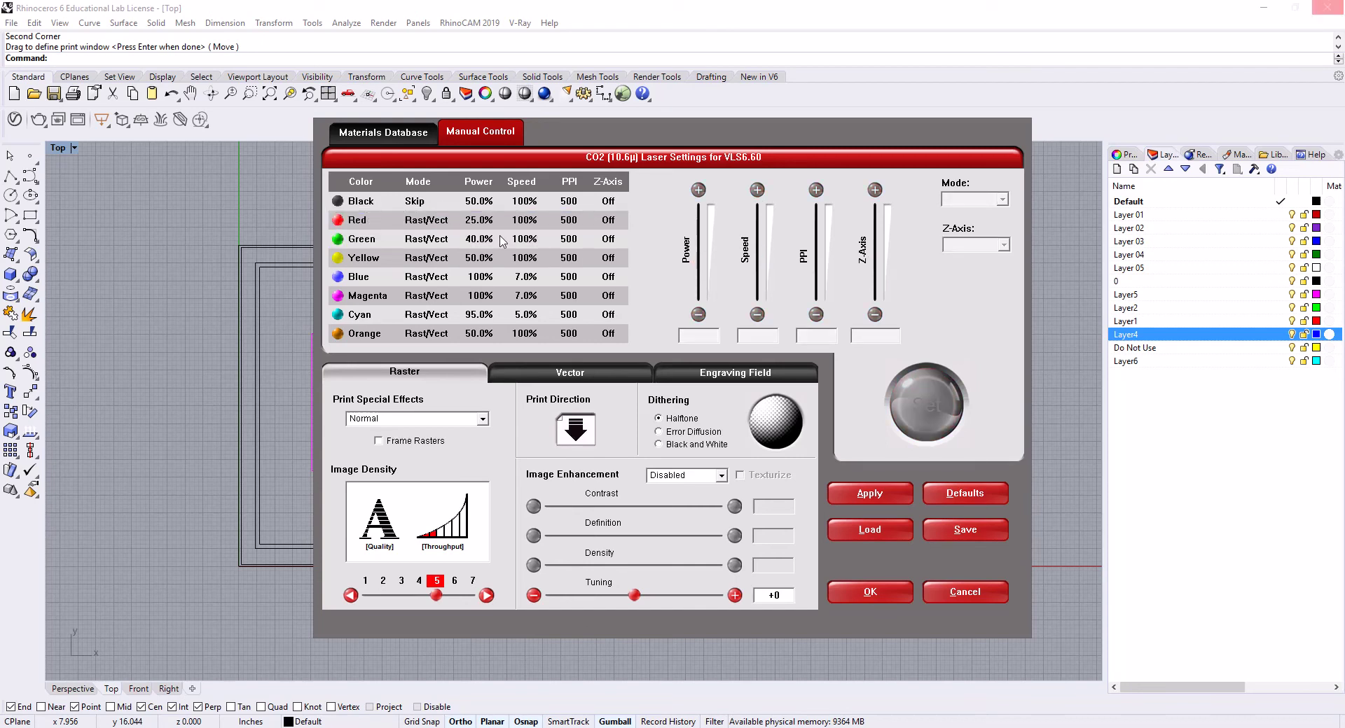
pyautogui.click(497, 281)
pyautogui.keyDown('shift'); pyautogui.click(500, 299); pyautogui.keyUp('shift')
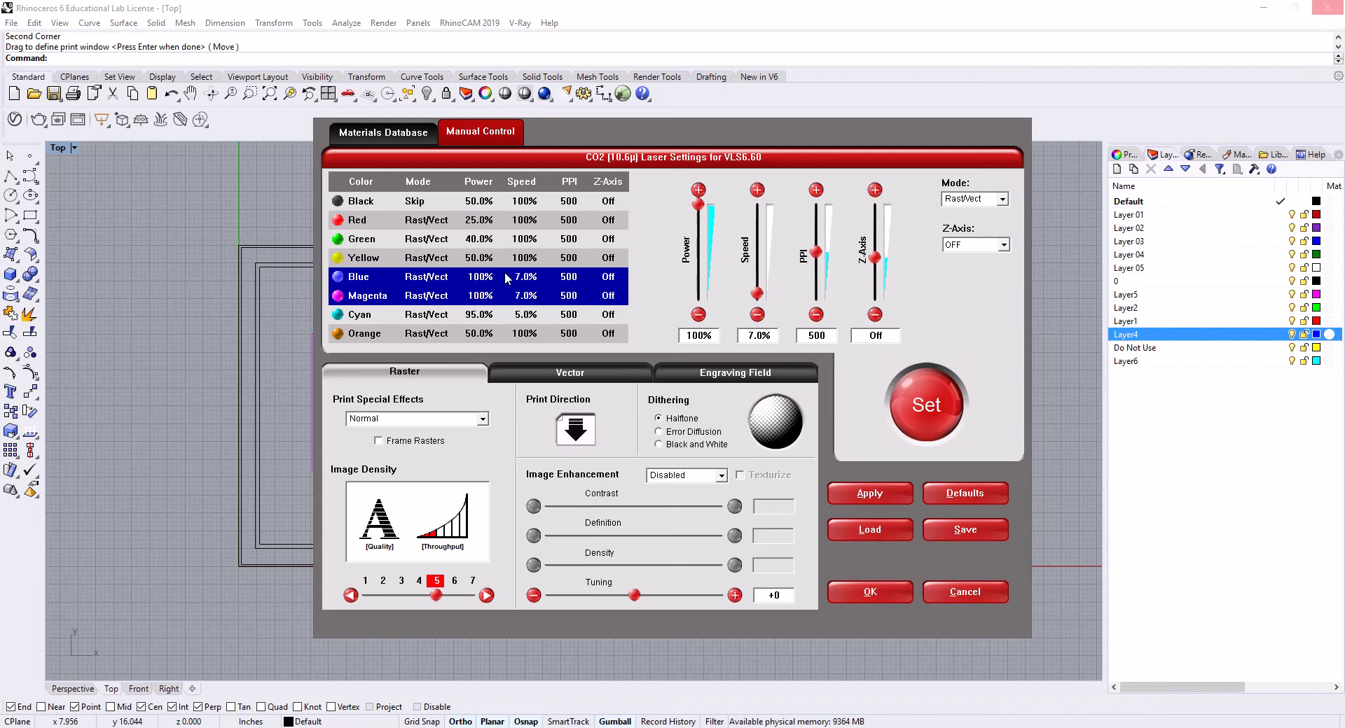
pyautogui.click(935, 401)
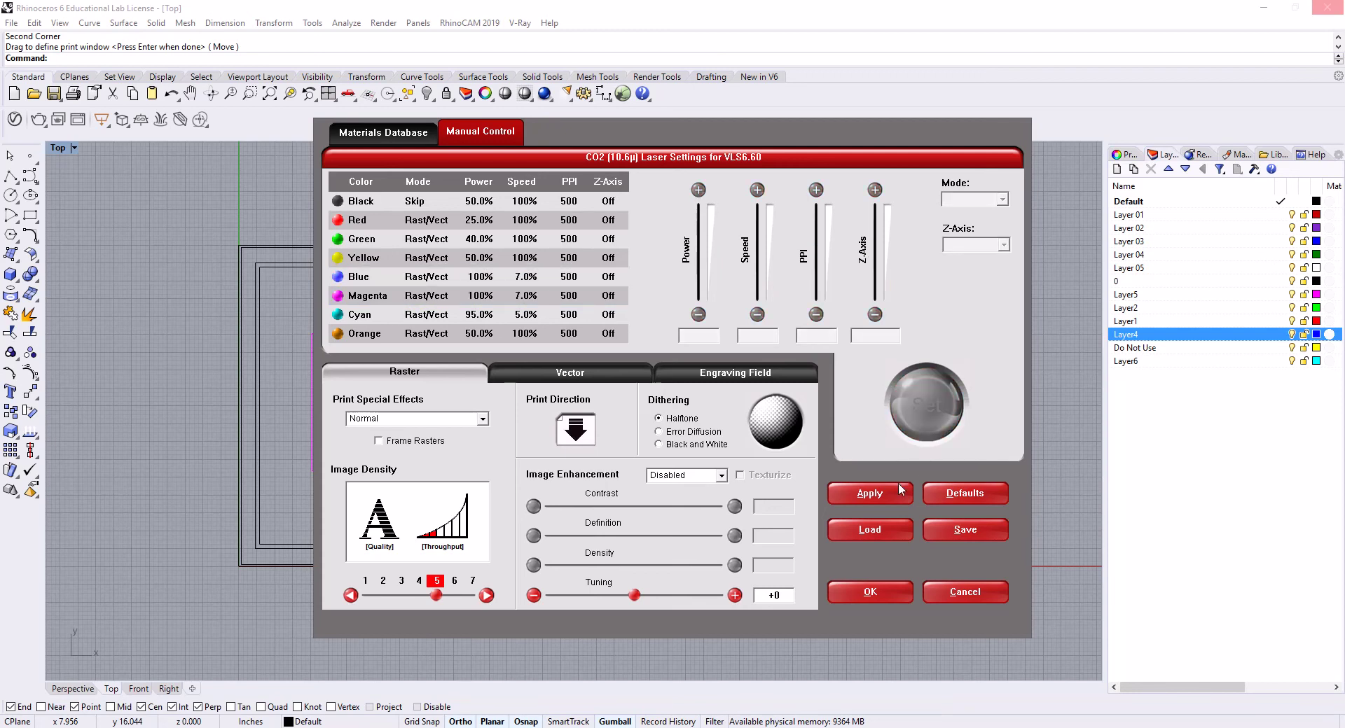
pyautogui.click(886, 503)
pyautogui.click(870, 592)
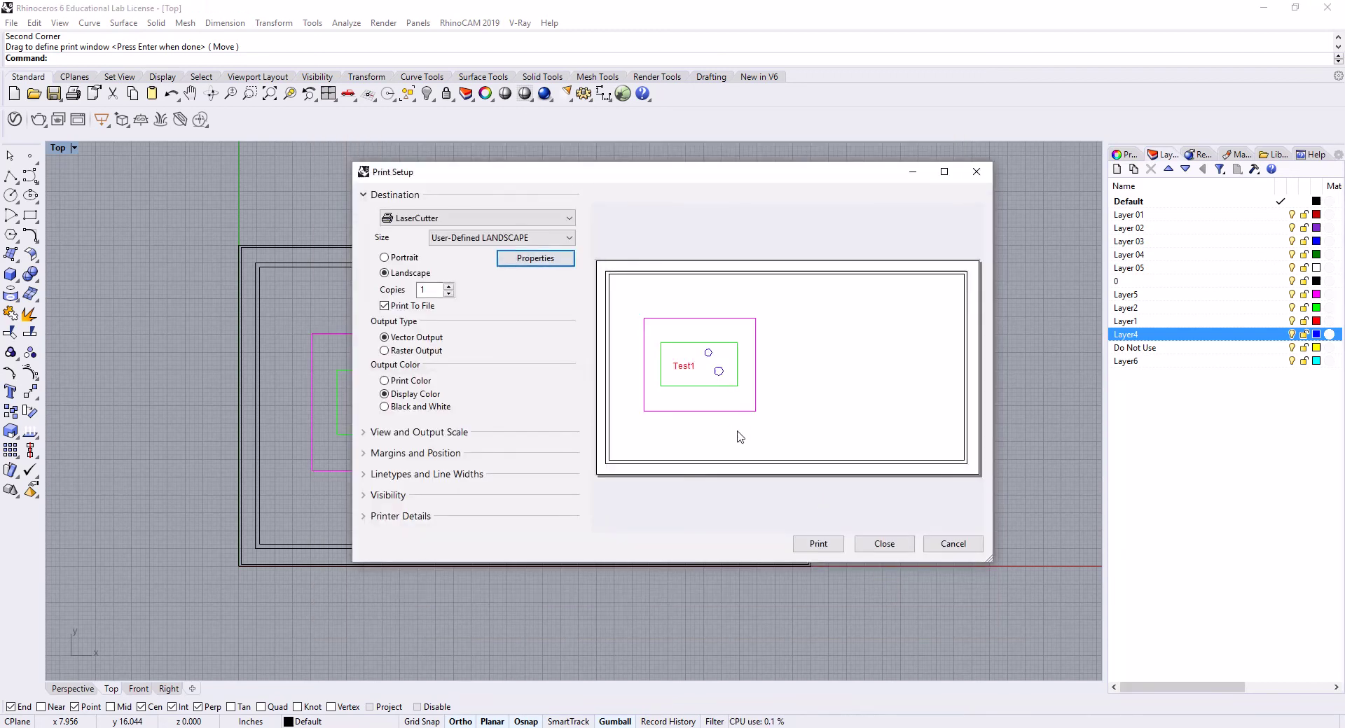
# - Print the drawing to a file, saving it as Output in the Desktop folder
pyautogui.click(818, 545)
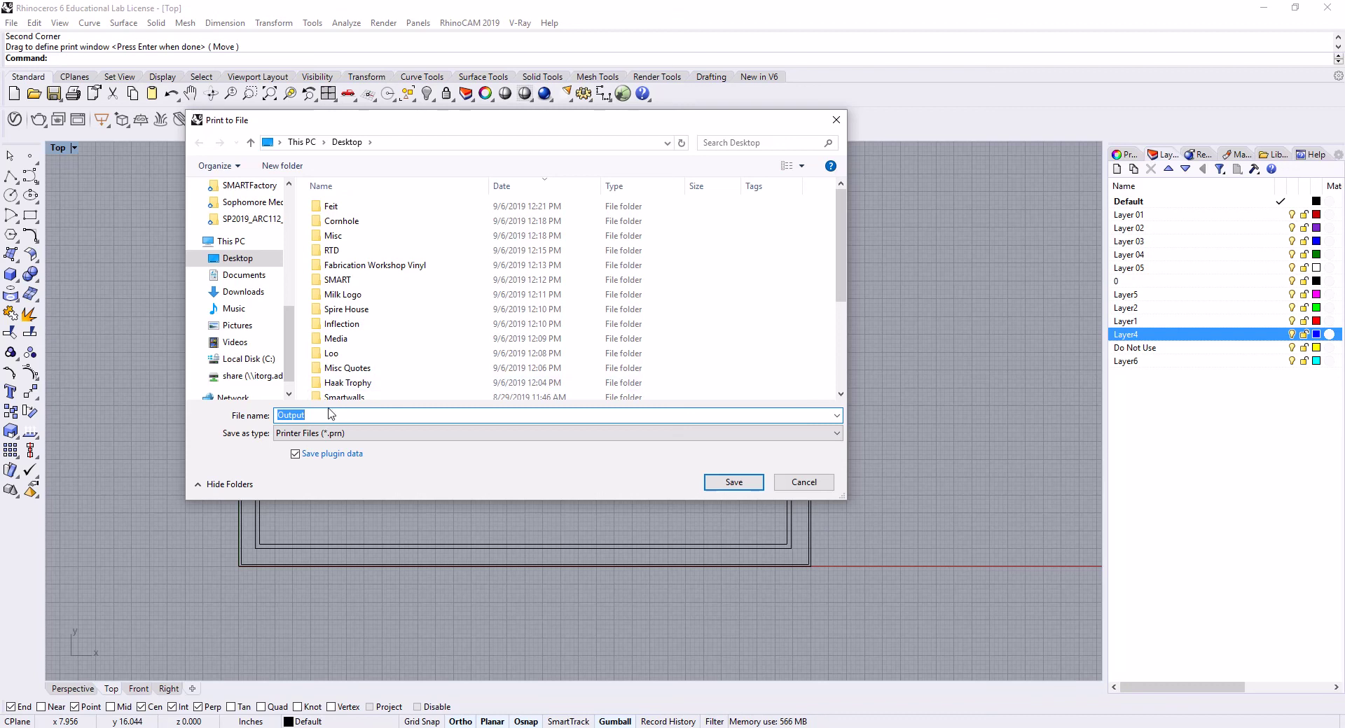
pyautogui.click(321, 417)
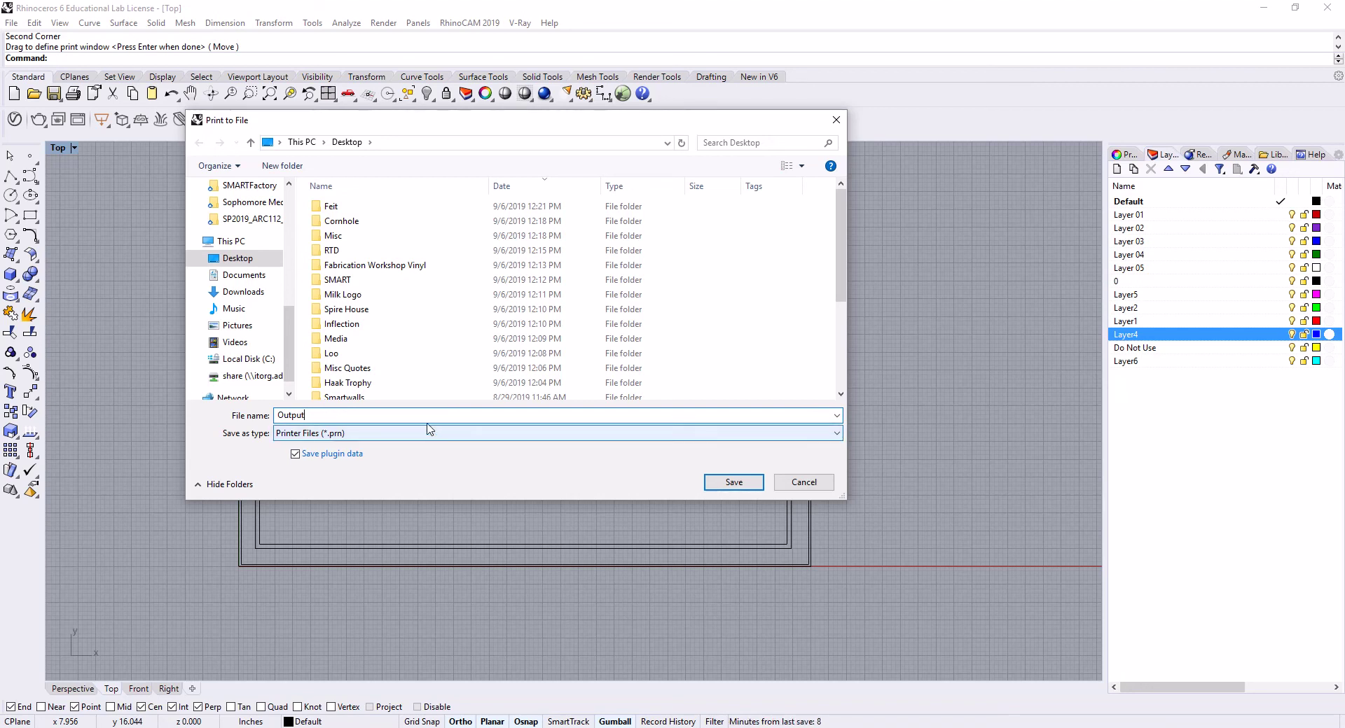
pyautogui.click(729, 475)
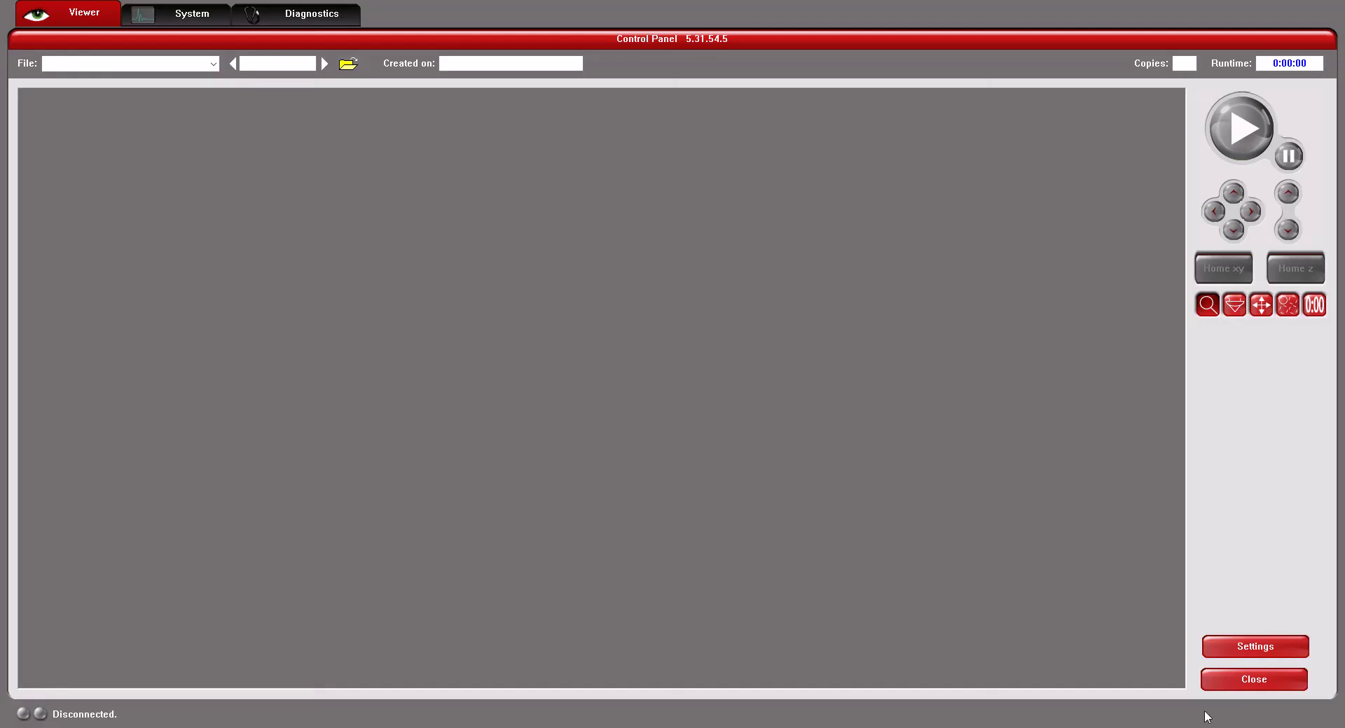
# - Add Output.prn as a print job using the Any File *.* filter and load it into the viewer
pyautogui.click(347, 65)
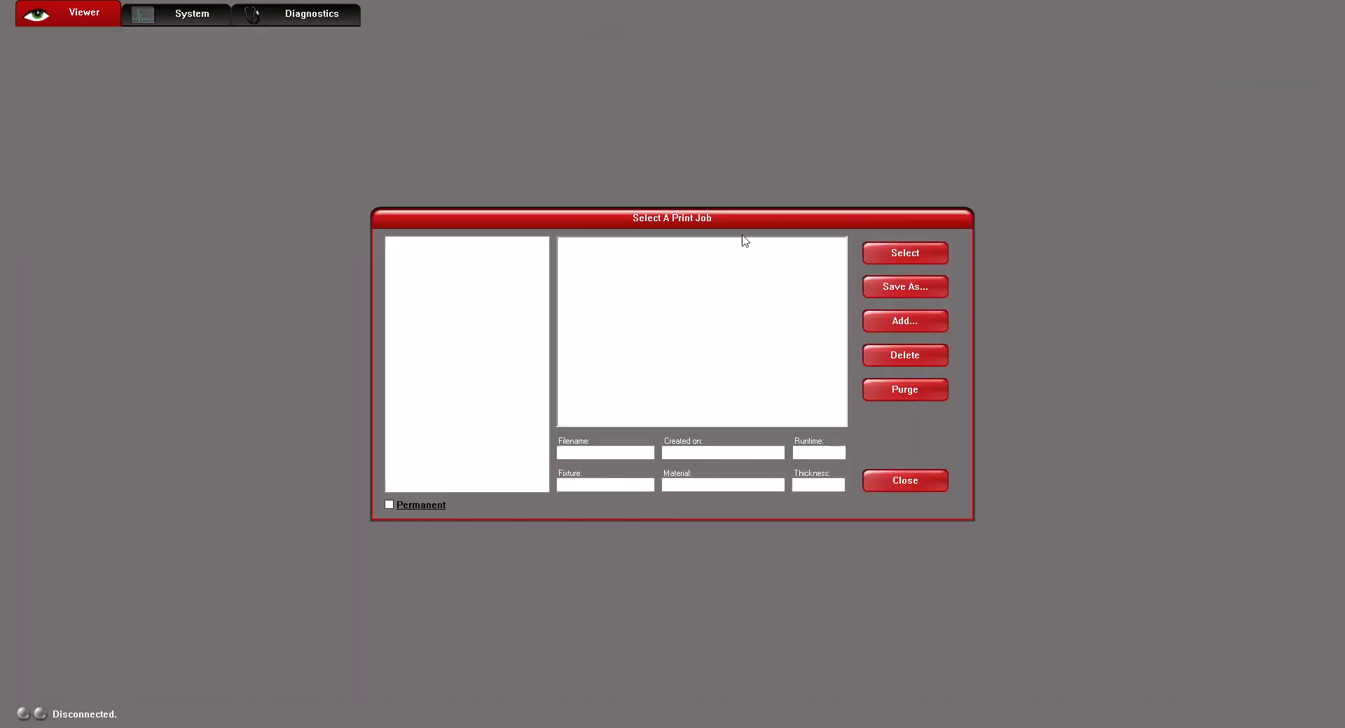
pyautogui.click(881, 322)
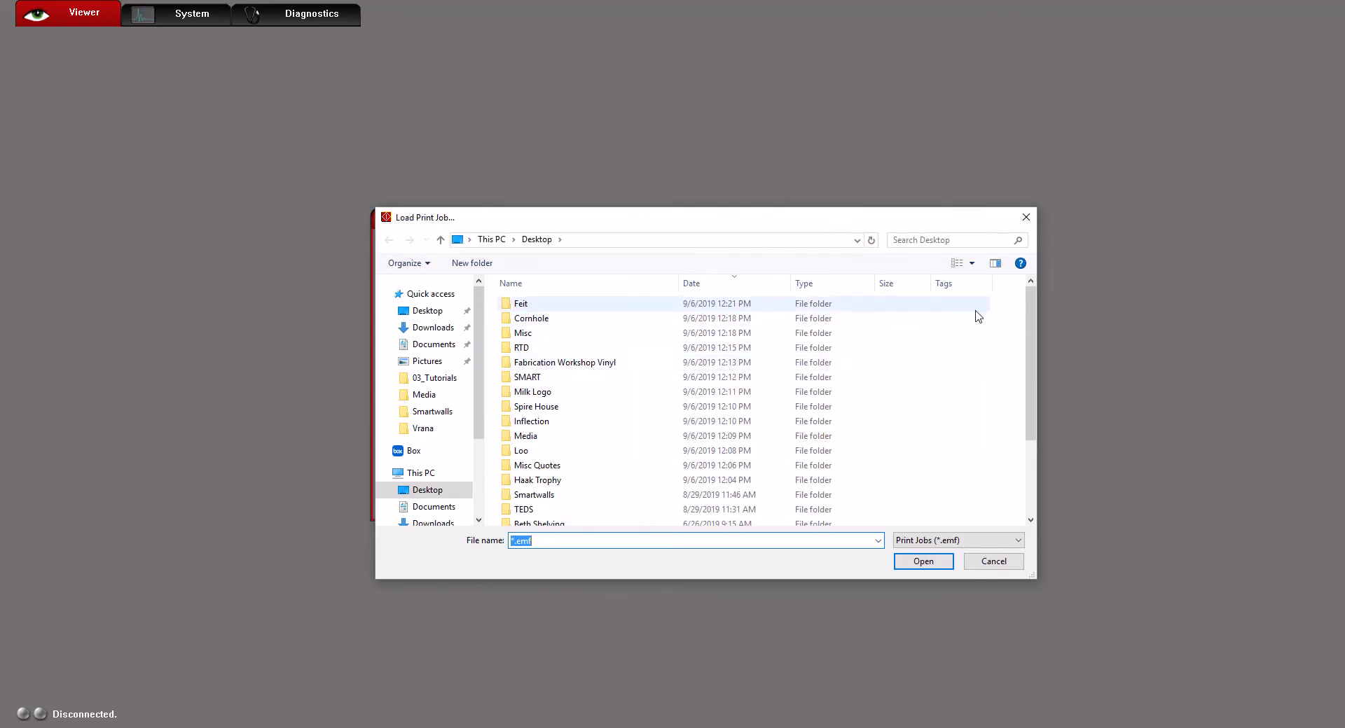
pyautogui.moveTo(1027, 328); pyautogui.dragTo(1028, 404)
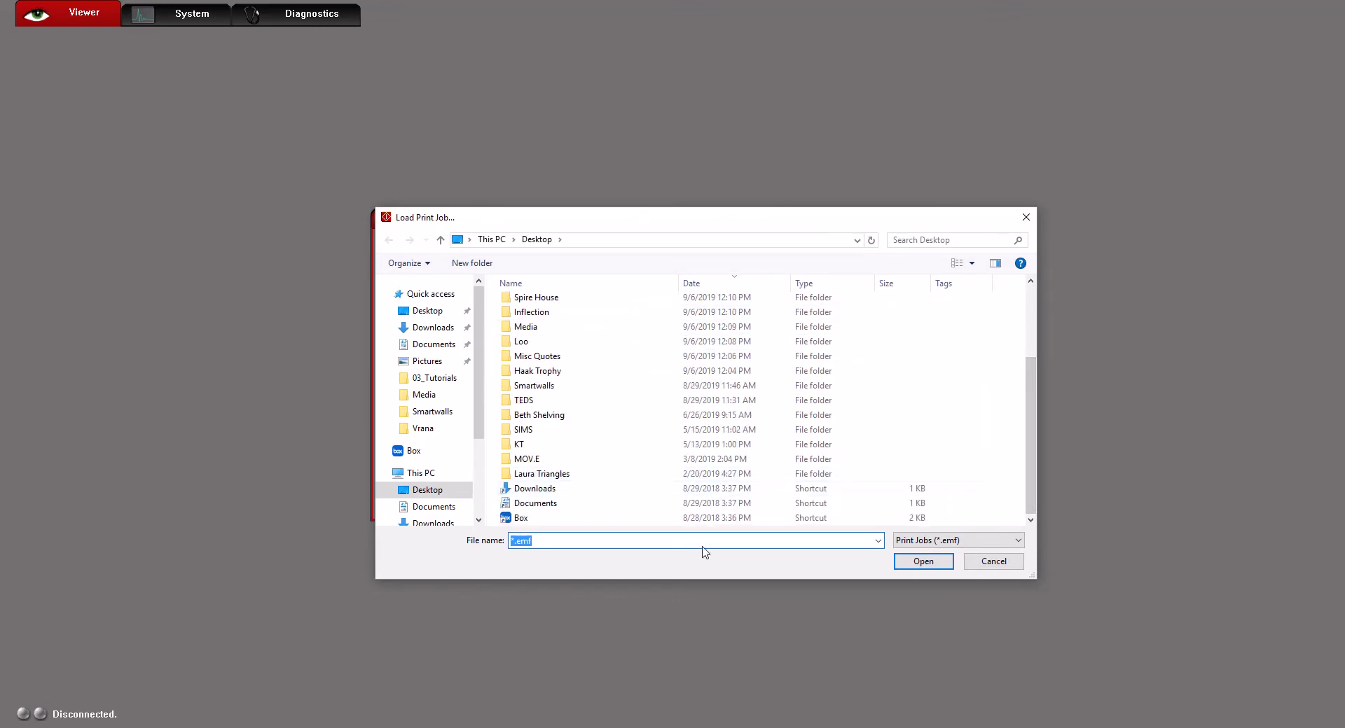
pyautogui.click(919, 543)
pyautogui.click(933, 566)
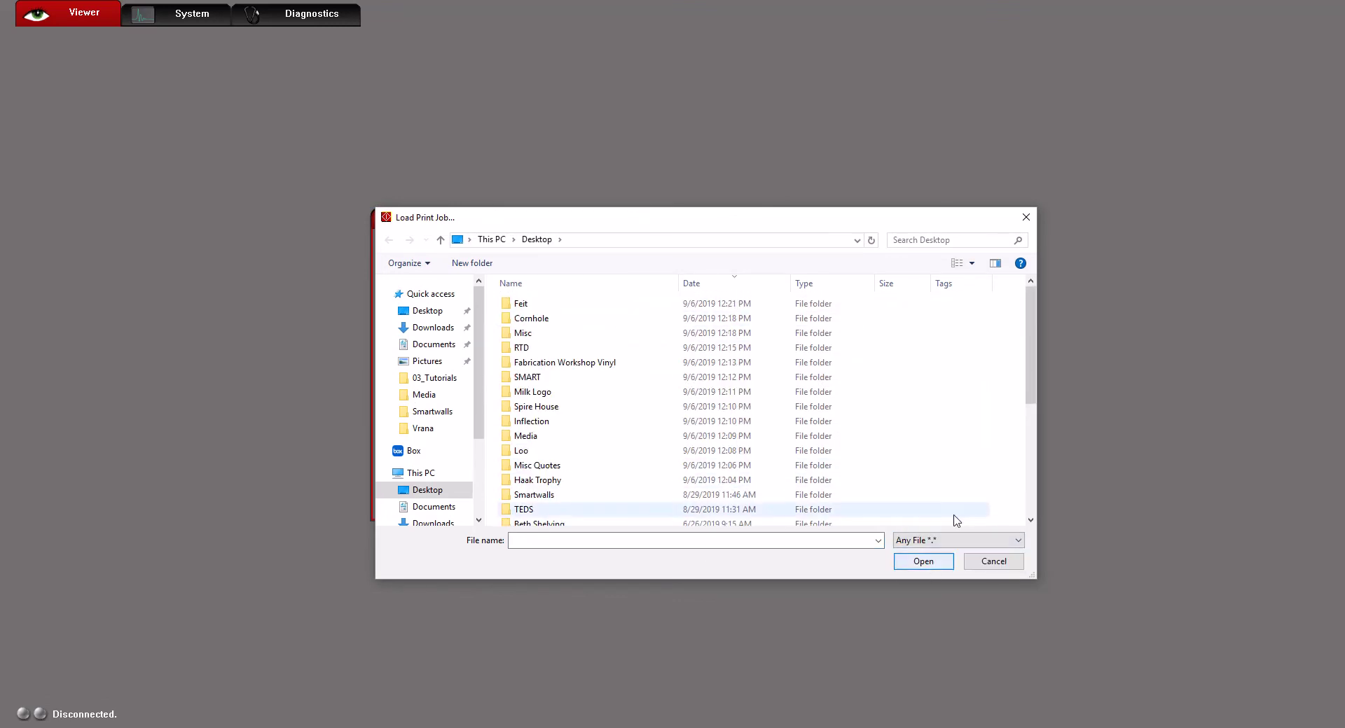
pyautogui.moveTo(1030, 350); pyautogui.dragTo(759, 465)
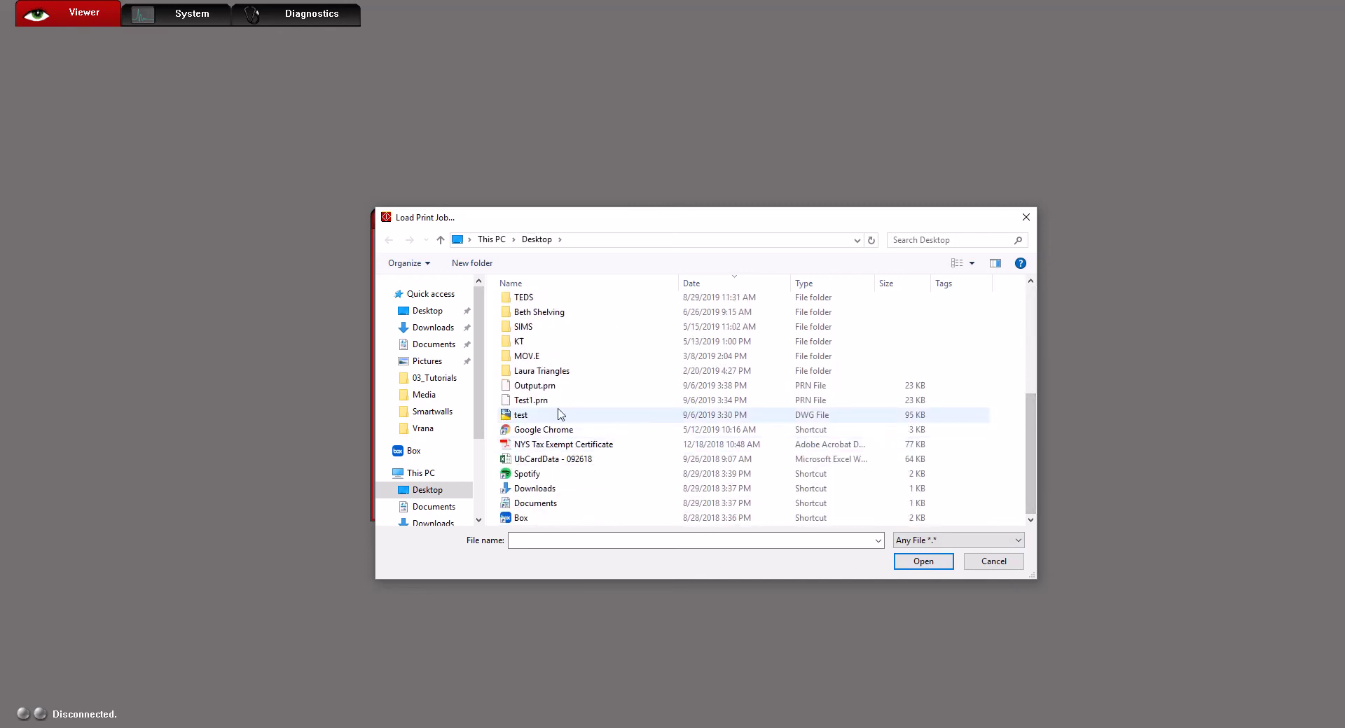
pyautogui.click(764, 386)
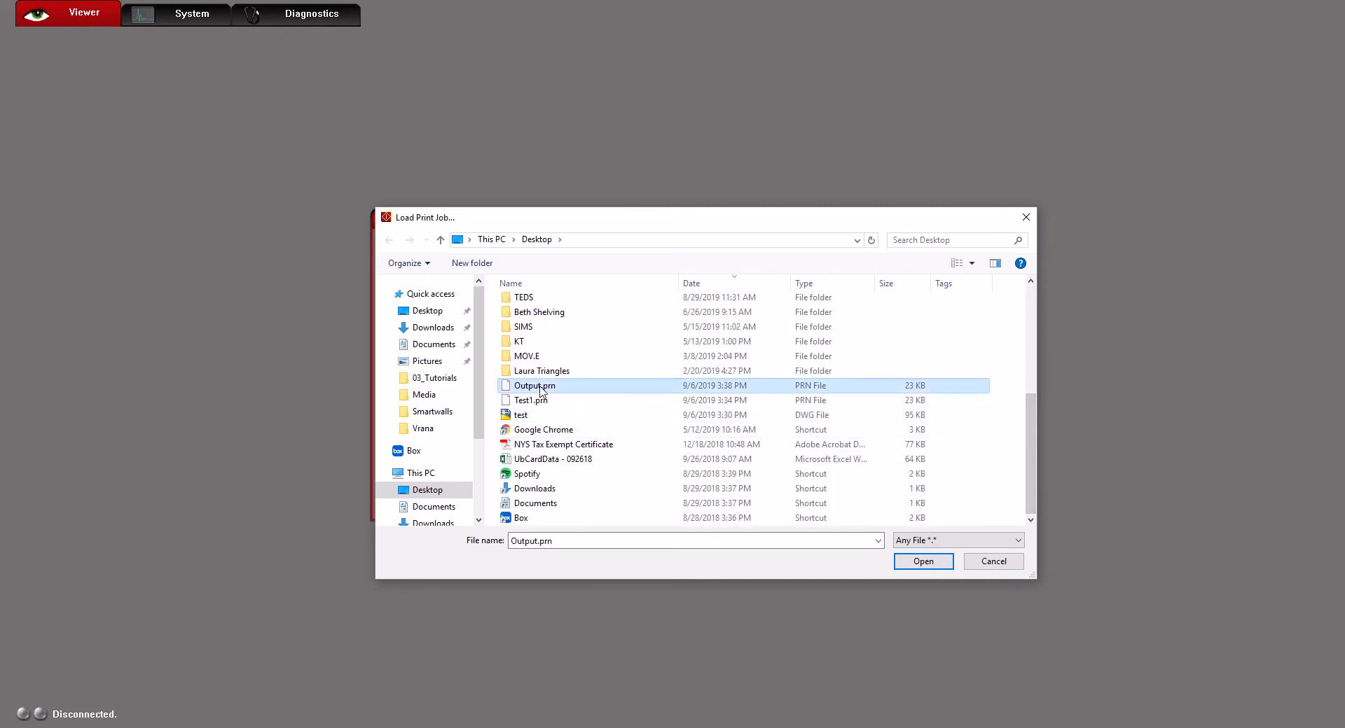
pyautogui.click(917, 560)
pyautogui.click(928, 258)
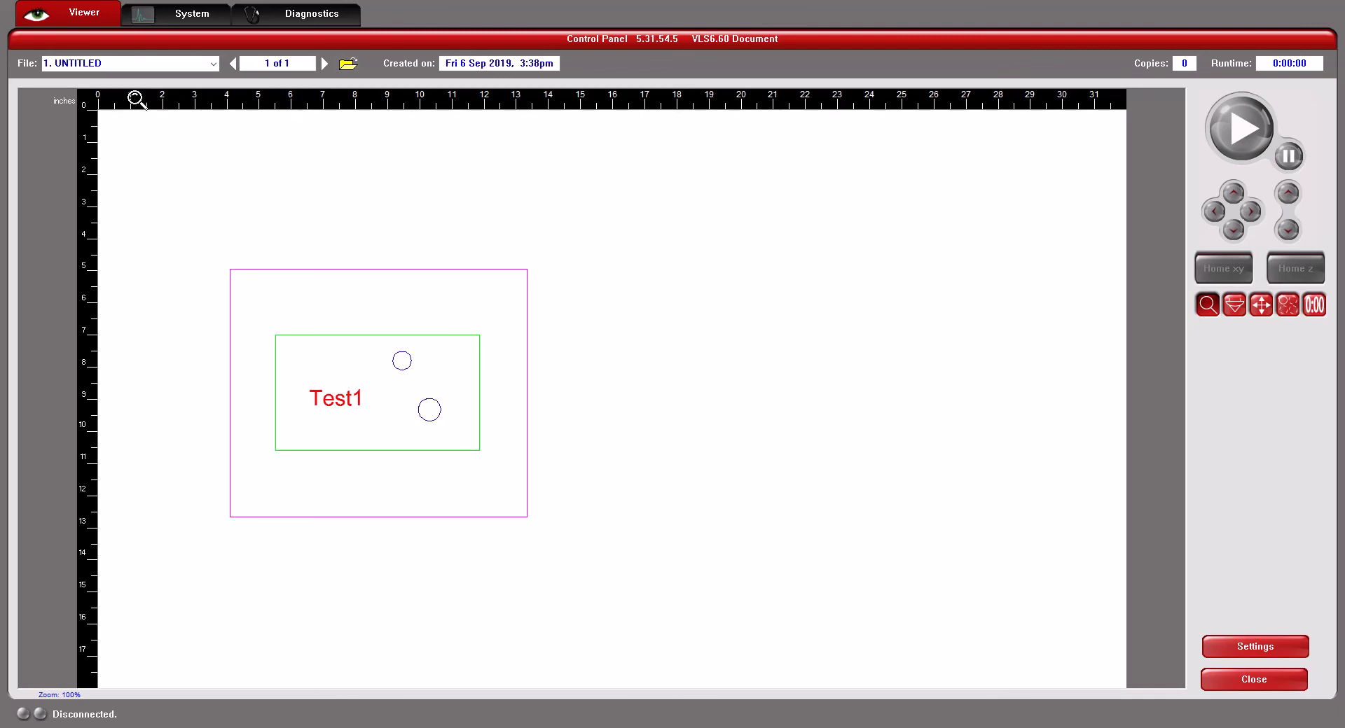
# - Cancel out of the laser Settings, then drag the Test1 job to about X 19.097", Y 8.585"
pyautogui.click(1255, 647)
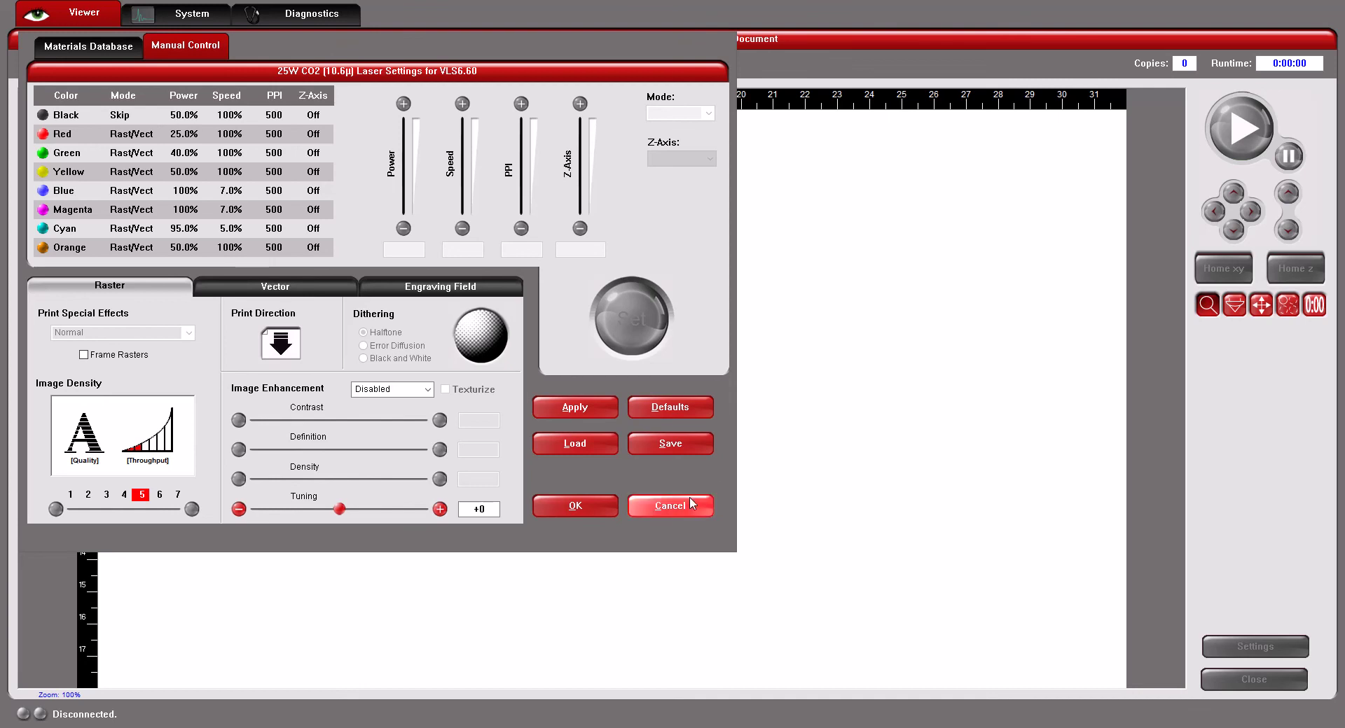
pyautogui.click(670, 506)
pyautogui.moveTo(375, 397); pyautogui.dragTo(709, 391)
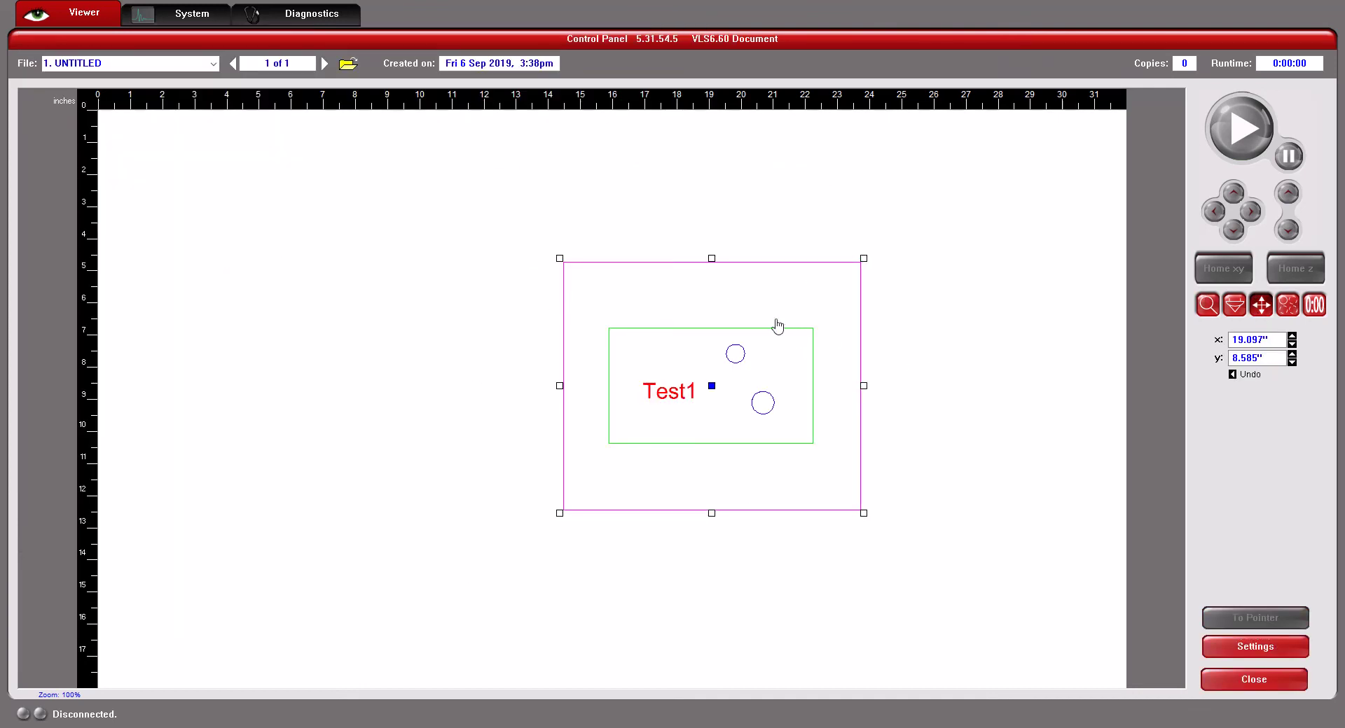